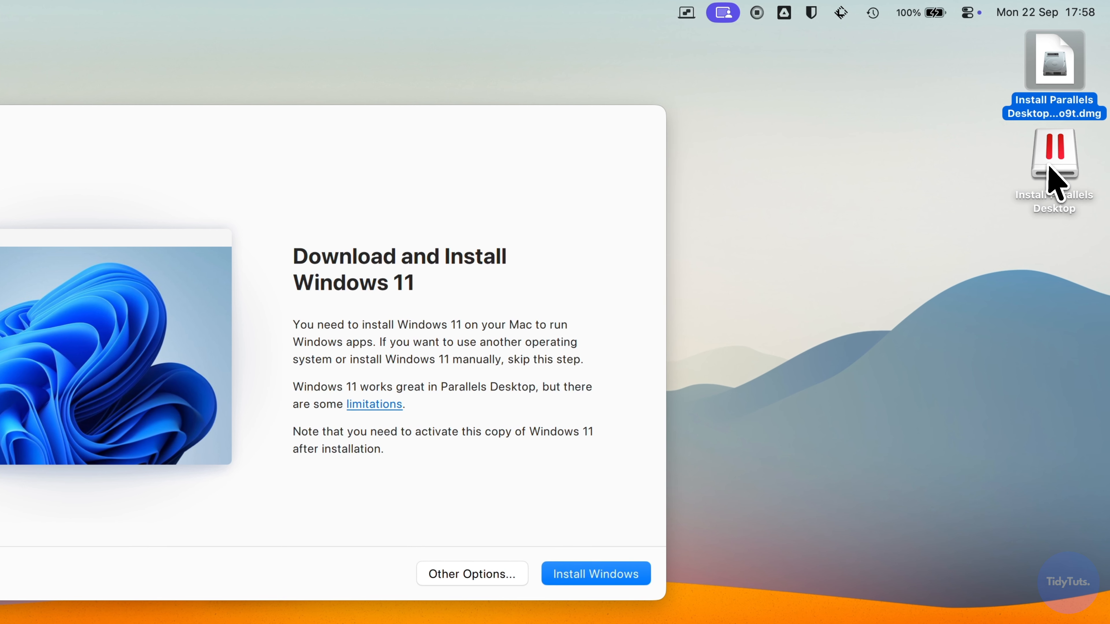
- Eject the mounted Install Parallels Desktop volume and move the Parallels installer disk image to the Bin
right_click(1039, 178)
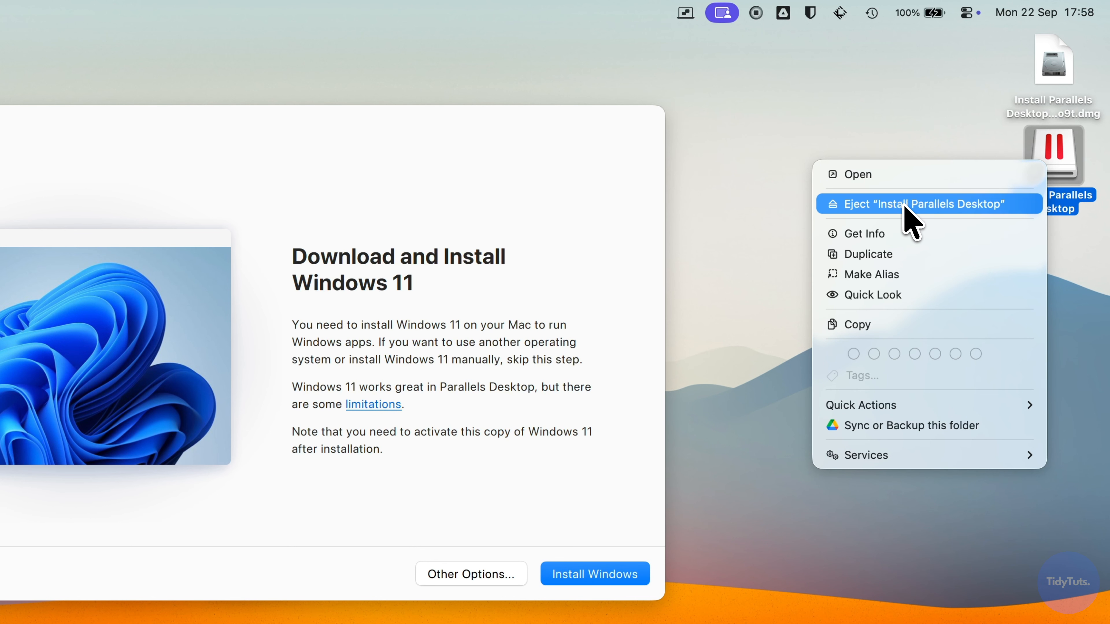
click(904, 204)
right_click(1053, 72)
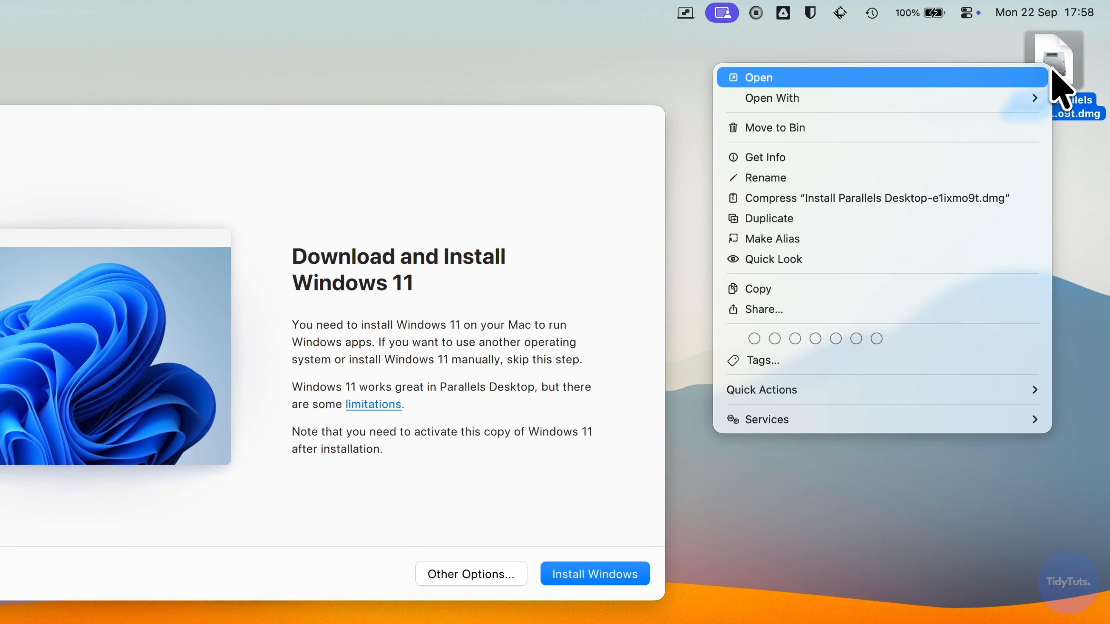
click(963, 127)
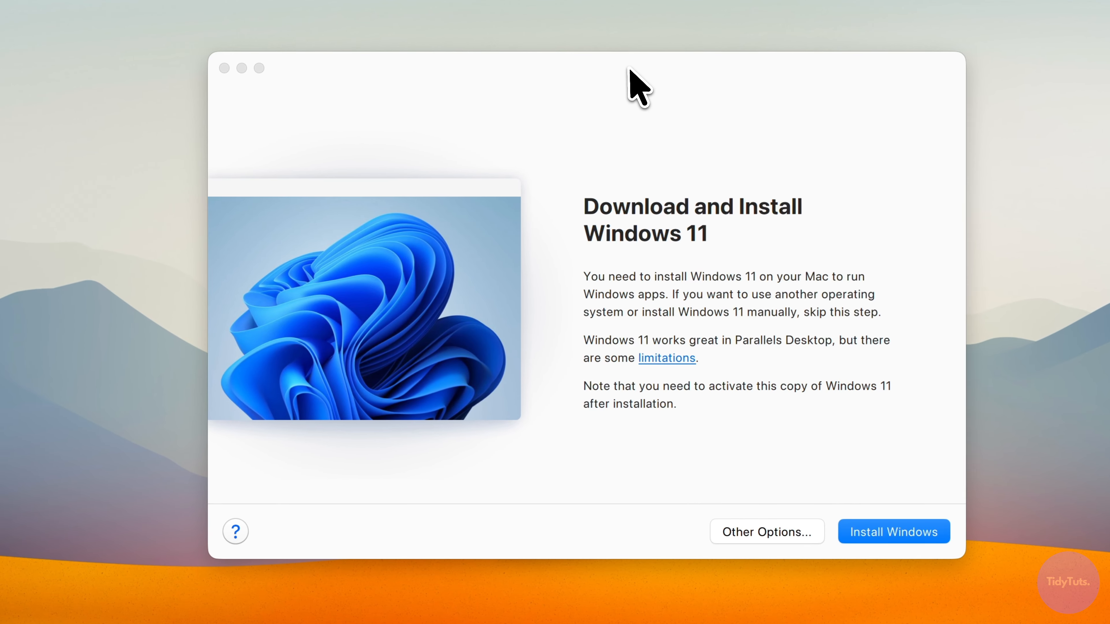
- Choose to get Windows 11 from Microsoft among the other installation options and start installing Windows
drag(629, 69, 627, 89)
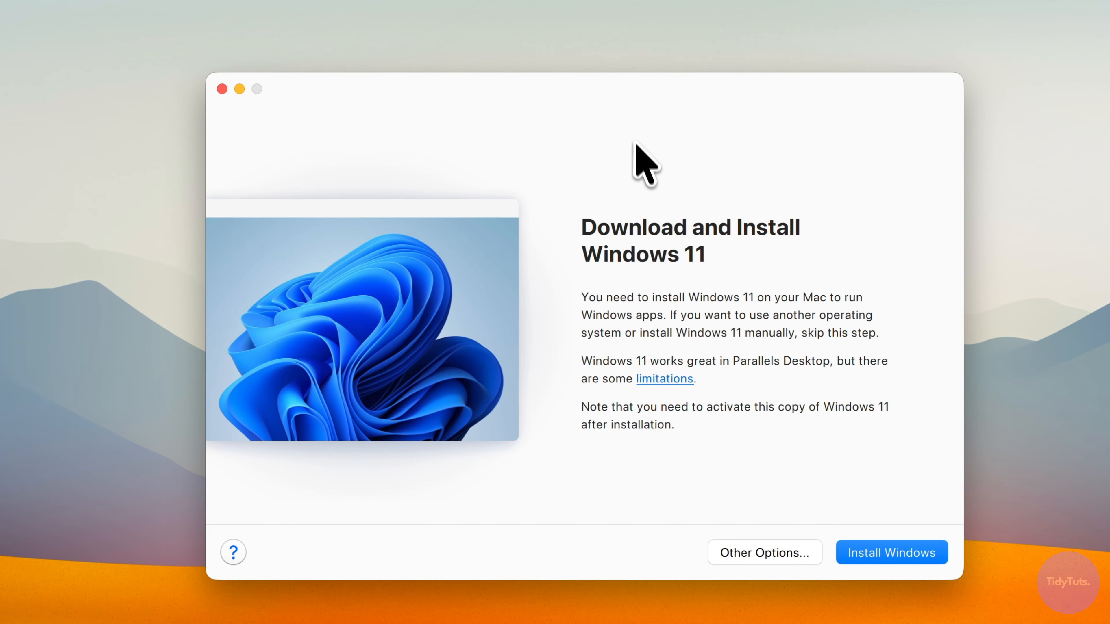
click(747, 554)
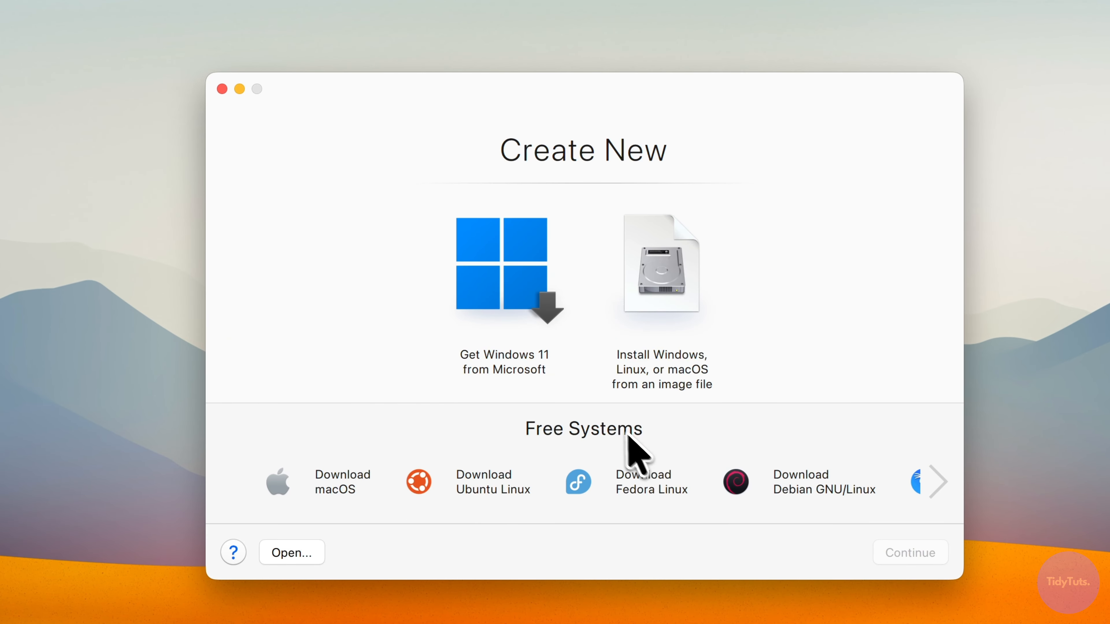
click(490, 264)
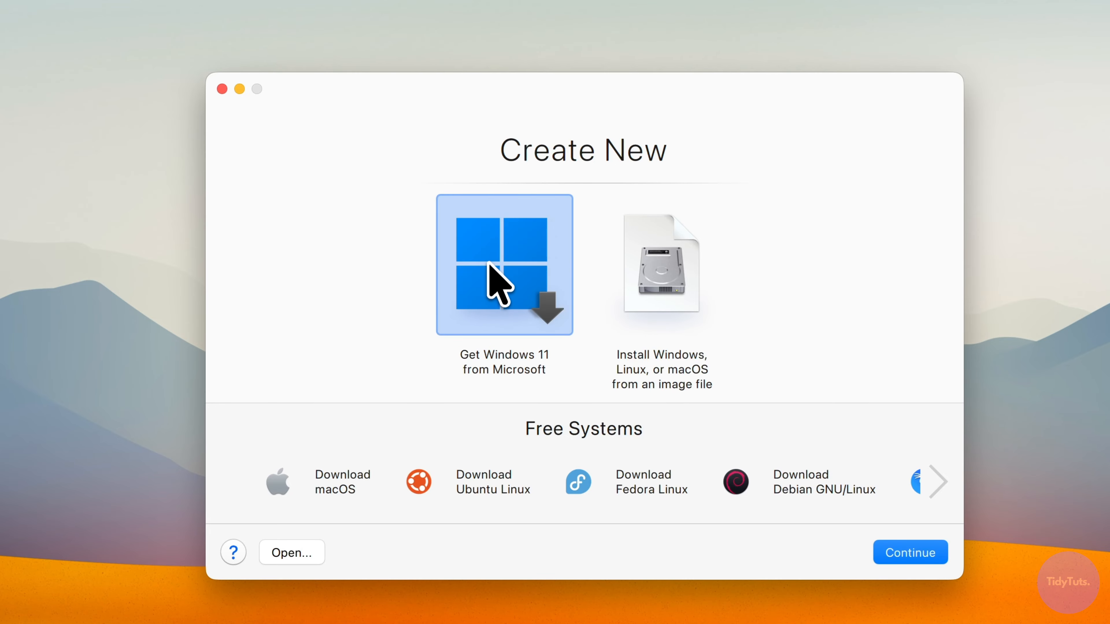
click(891, 553)
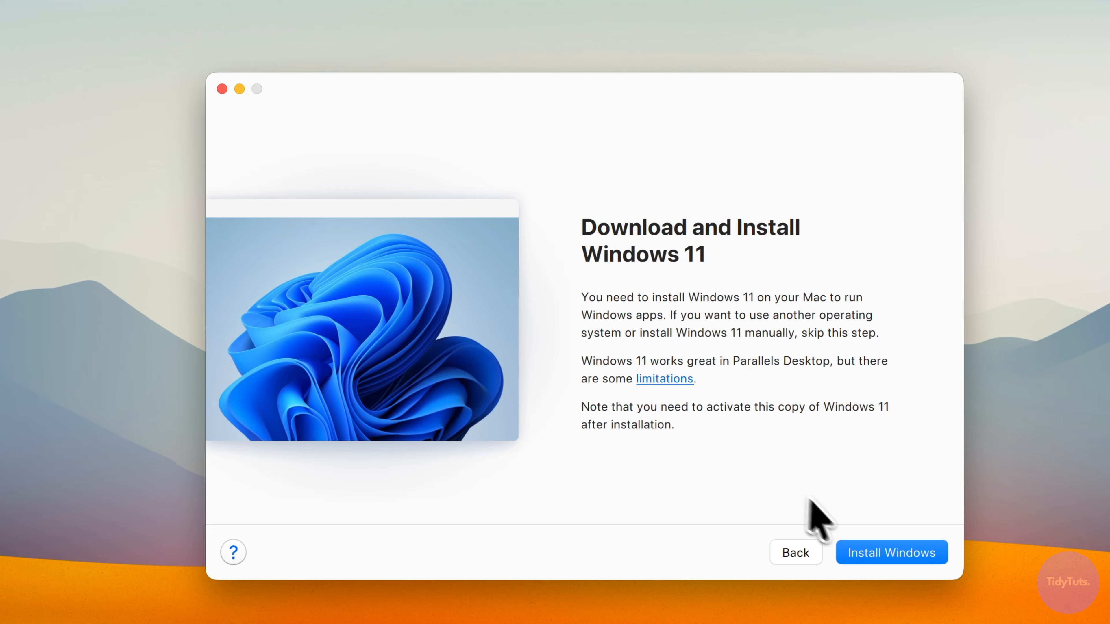
click(877, 546)
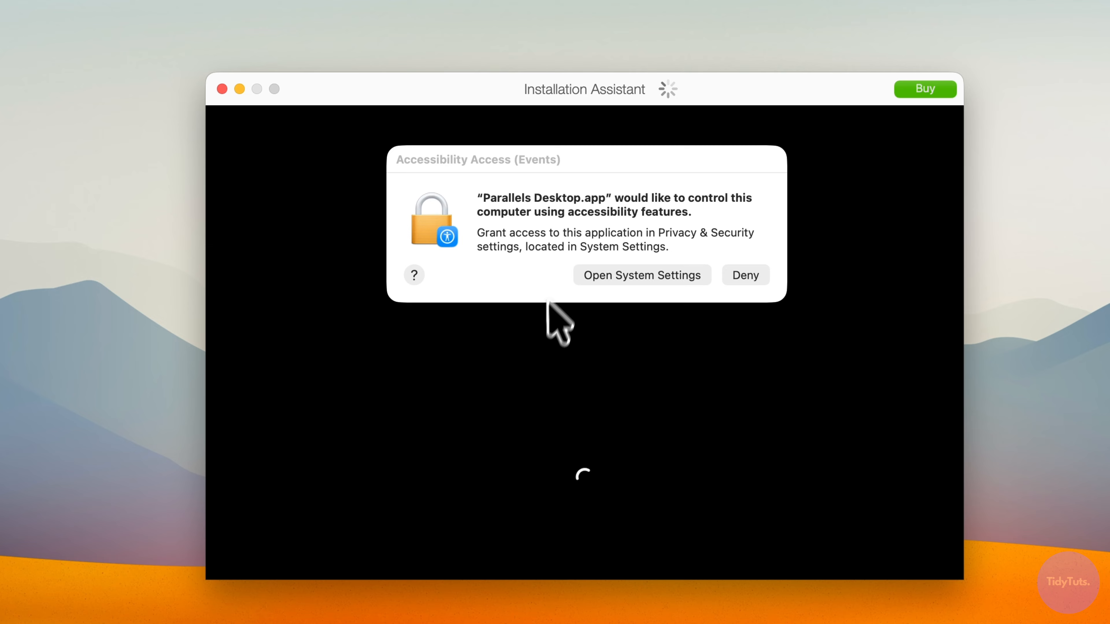
- Allow Parallels Desktop to control the computer in the macOS Accessibility permissions, and close System Settings
click(552, 159)
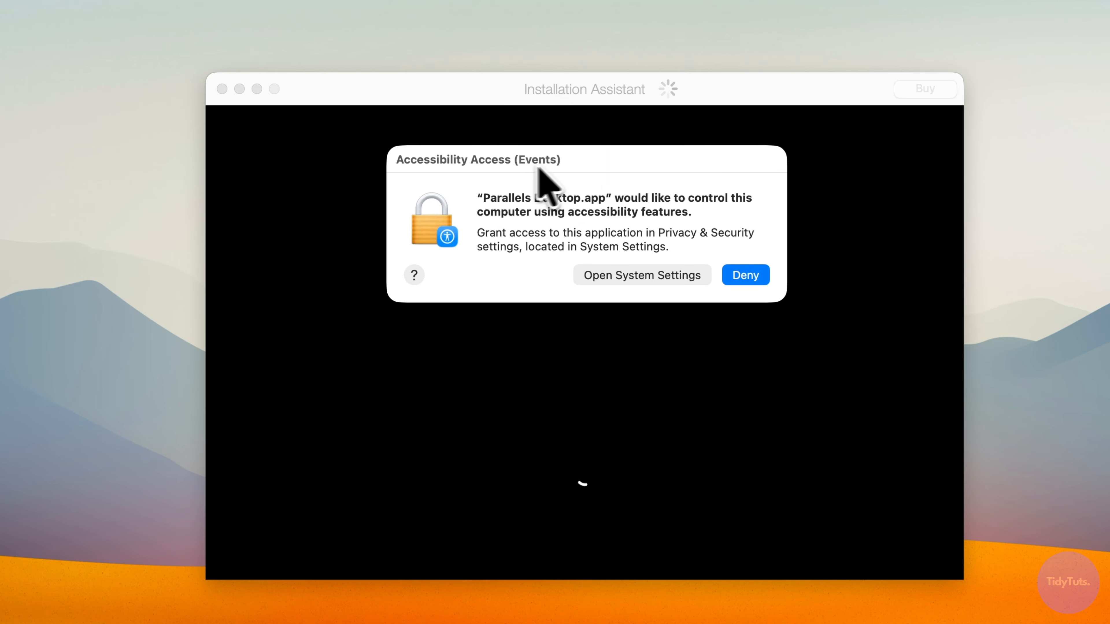
click(606, 276)
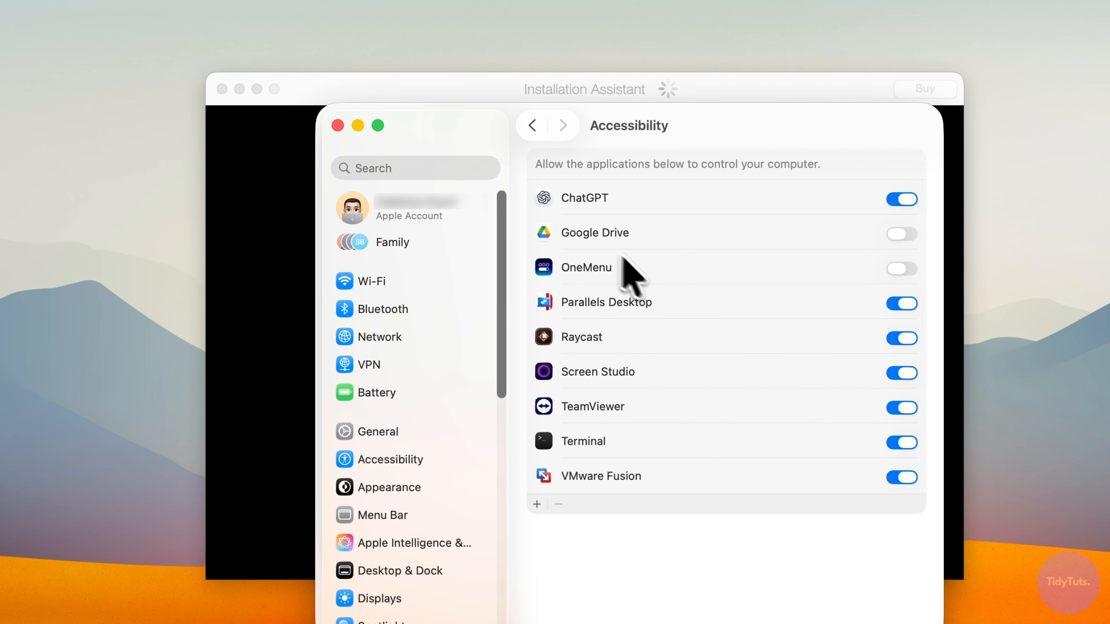
click(337, 125)
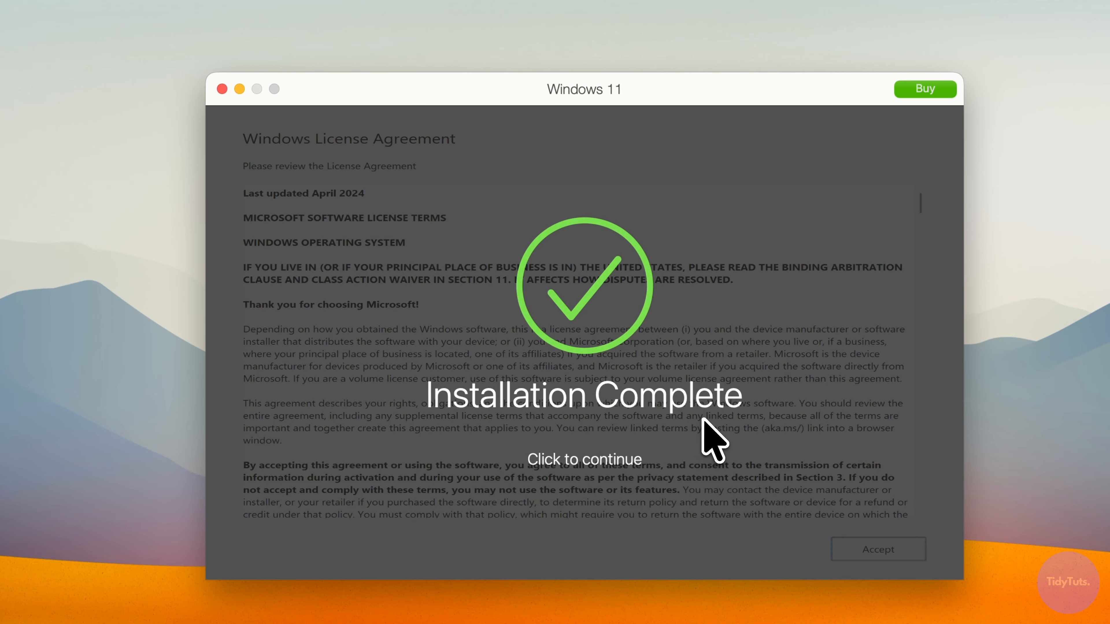
- Continue past the completed installation and sign in to the Parallels account with the filled-in e-mail and password
click(611, 459)
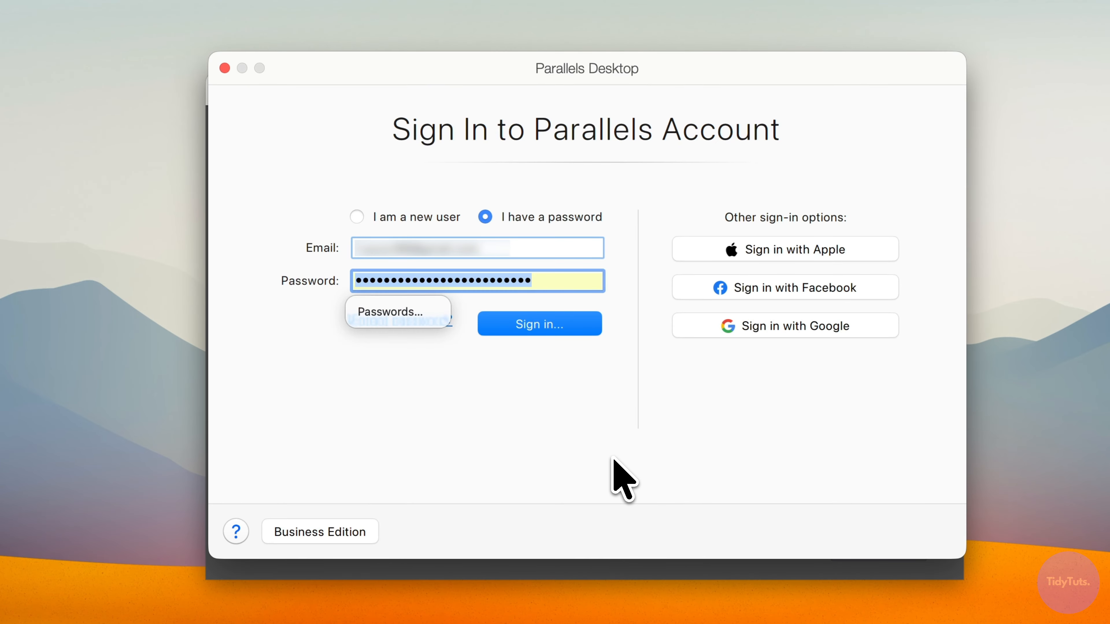
click(601, 449)
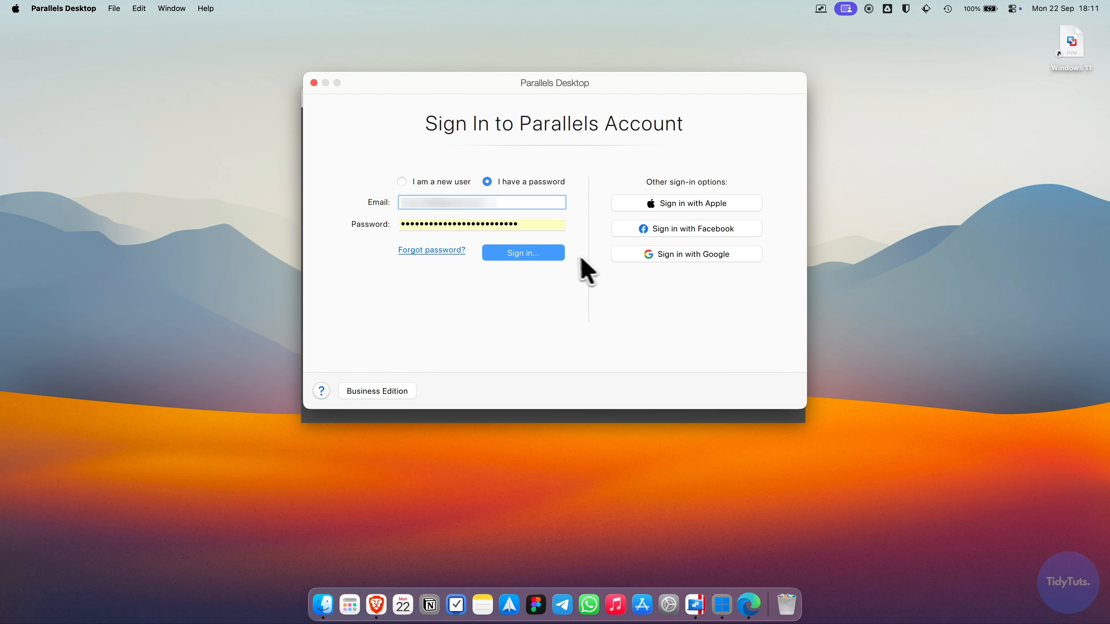
click(533, 252)
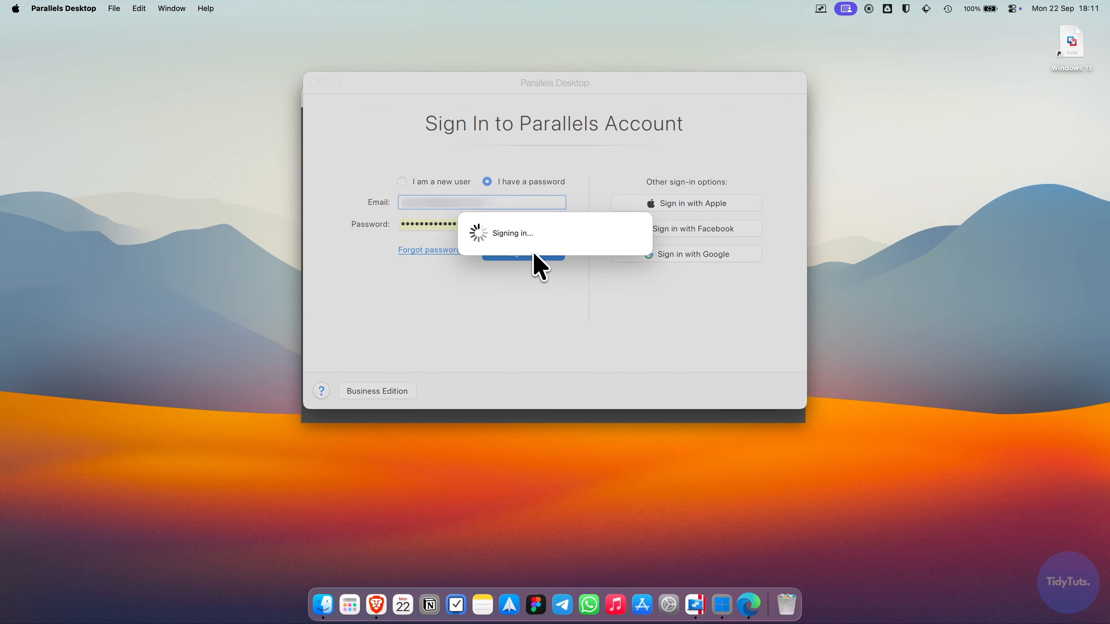
click(1050, 561)
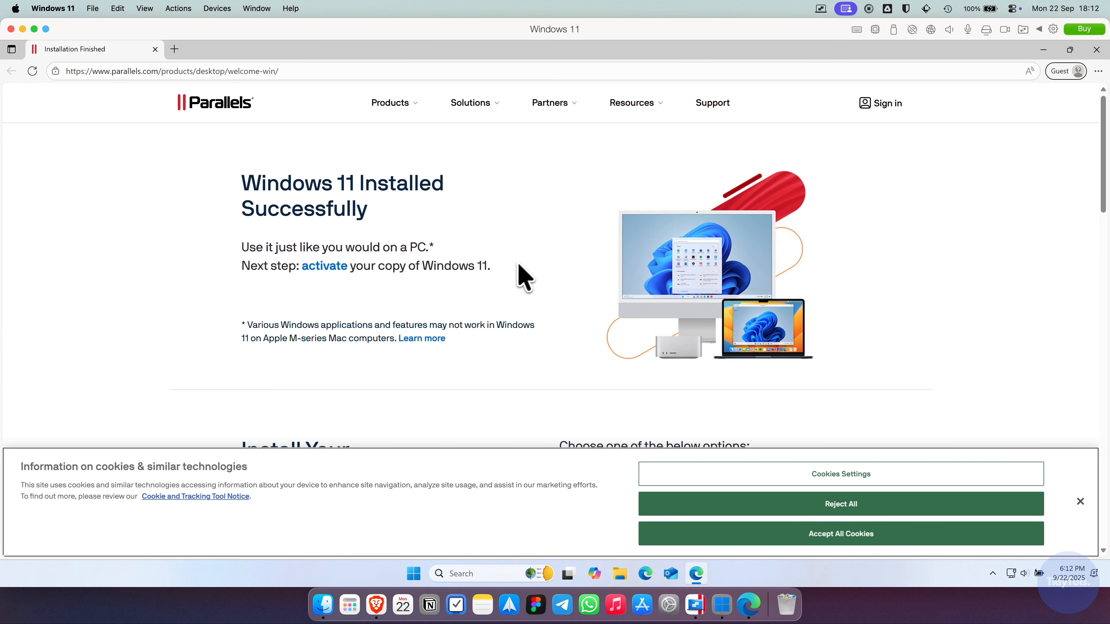
- Close the browser inside Windows 11 and switch the virtual machine to full screen
click(1095, 50)
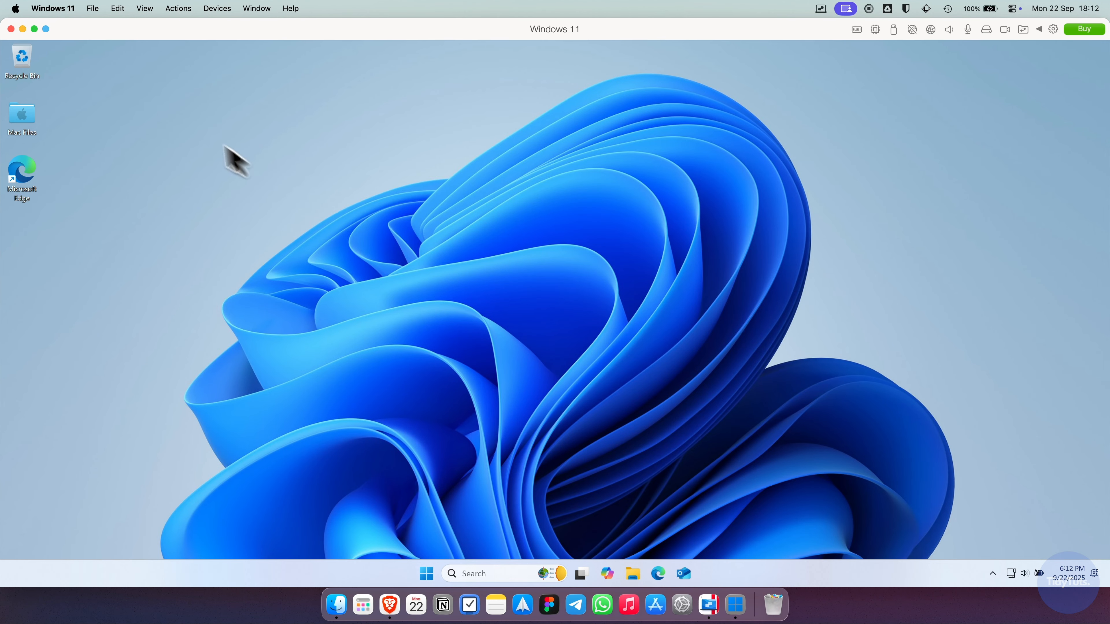
click(34, 29)
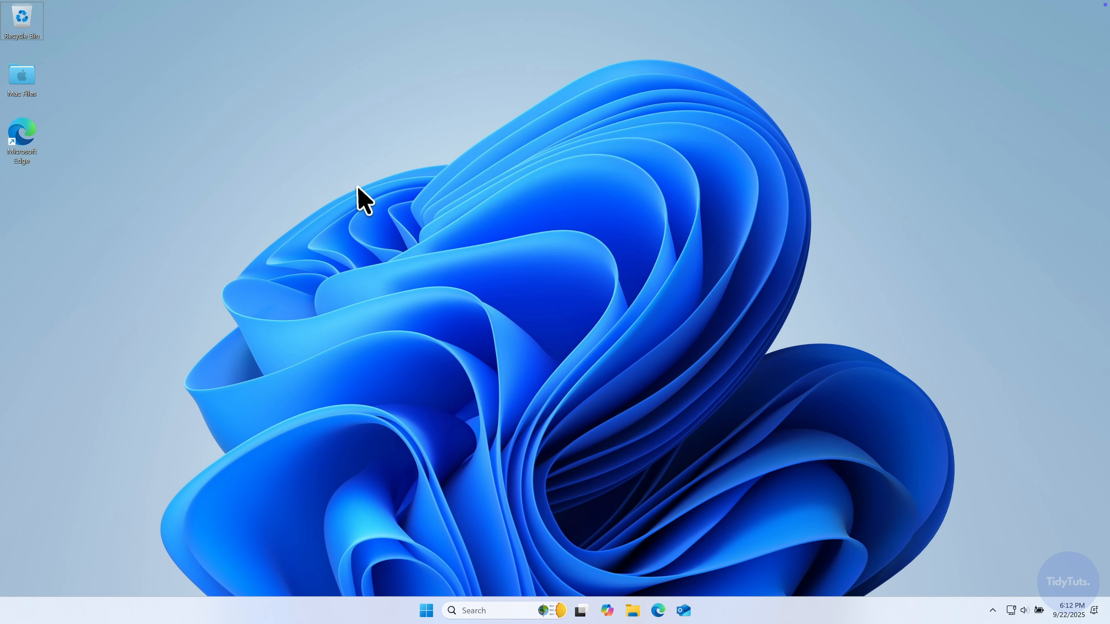
drag(368, 220, 671, 401)
right_click(472, 280)
click(439, 342)
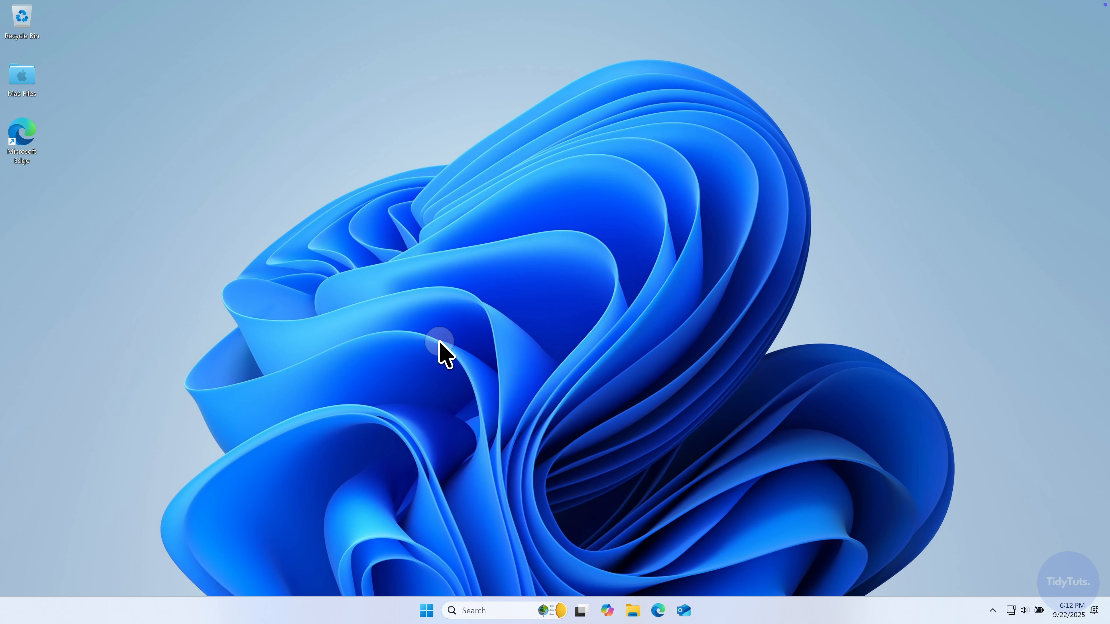
- Browse This PC in File Explorer and look into the shared Mac iCloud (Y:) and Home (Z:) drives
click(632, 608)
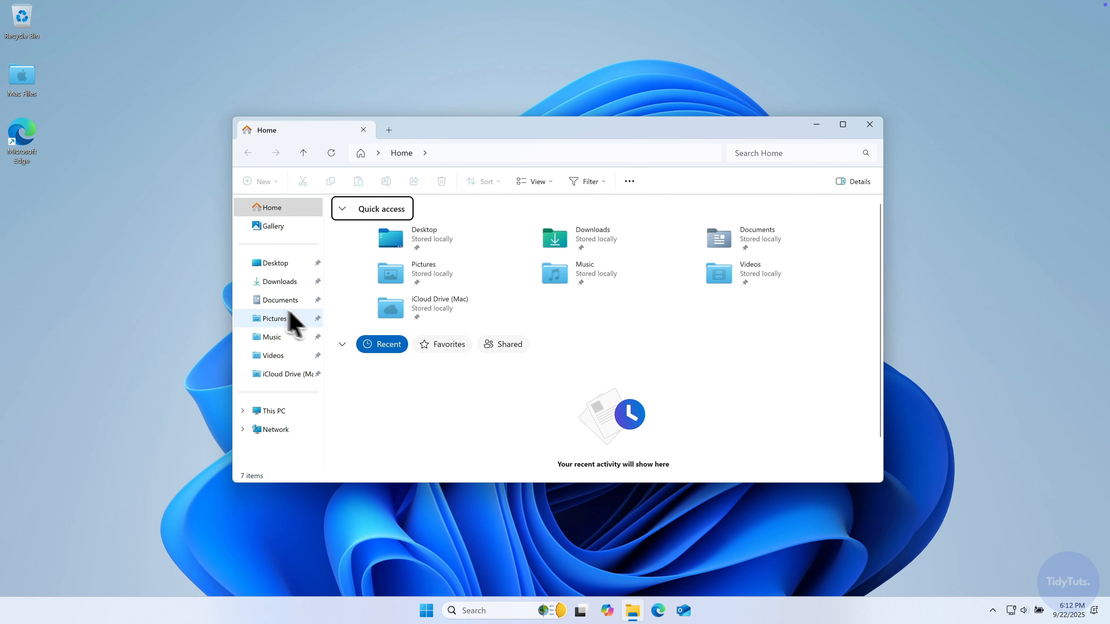
click(270, 411)
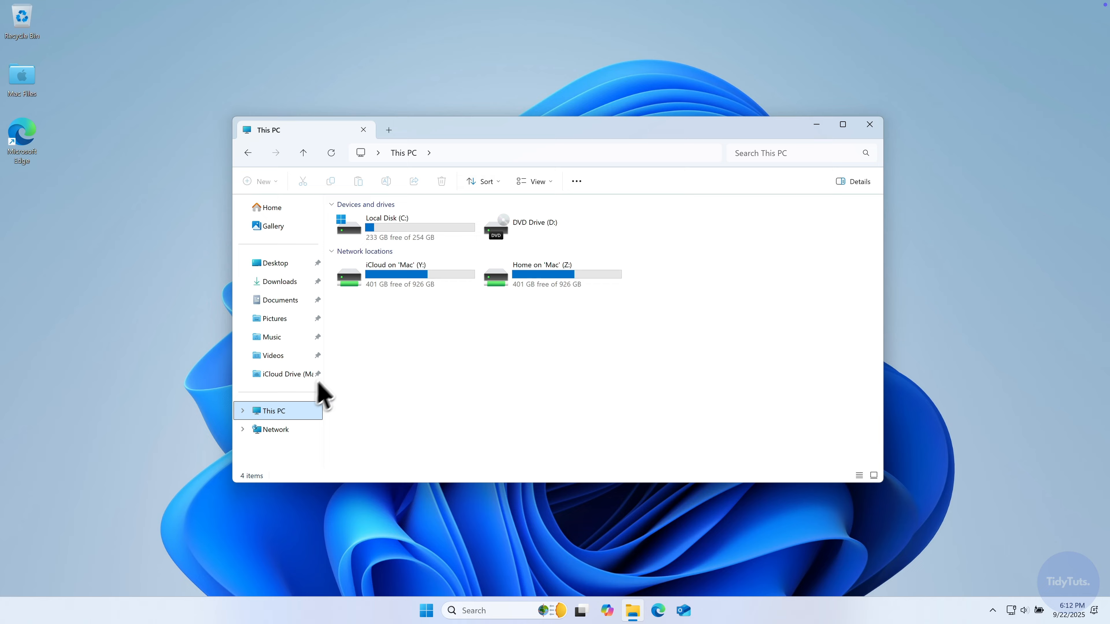
click(541, 282)
click(415, 282)
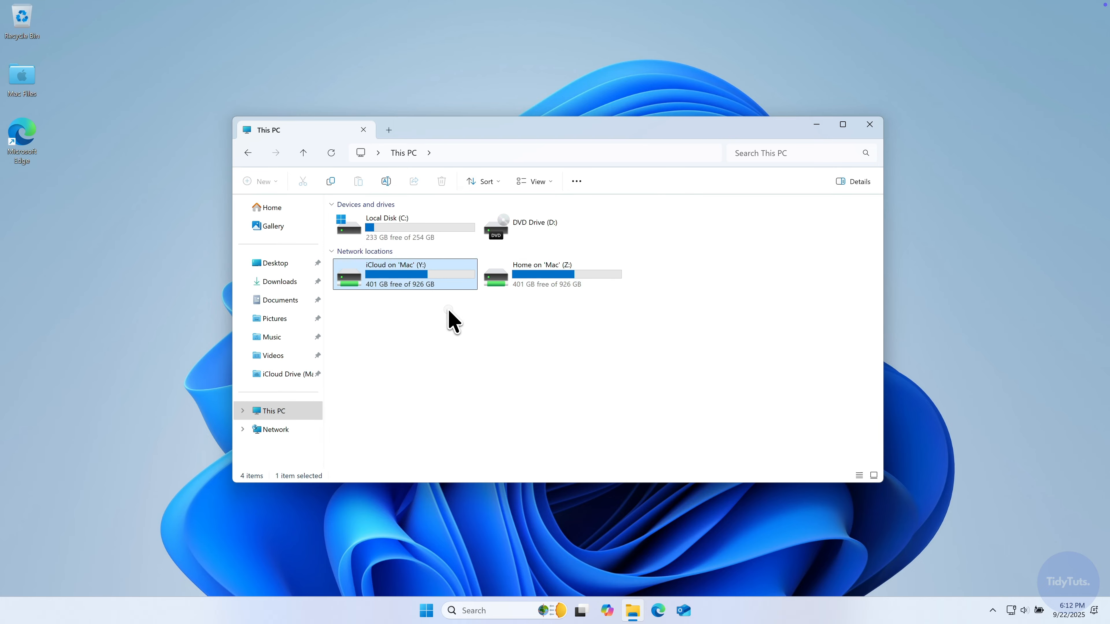
double_click(397, 292)
click(247, 153)
double_click(517, 280)
- Try to open the Mac's Downloads and Documents folders on the shared Home drive, dismissing any error dialogs
click(378, 254)
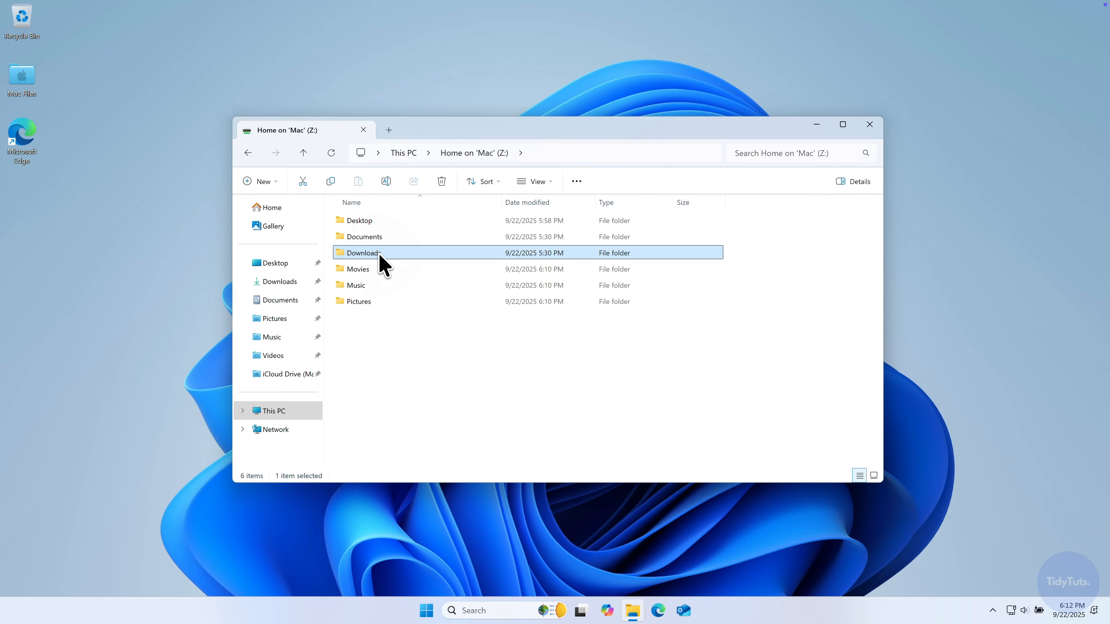
double_click(378, 254)
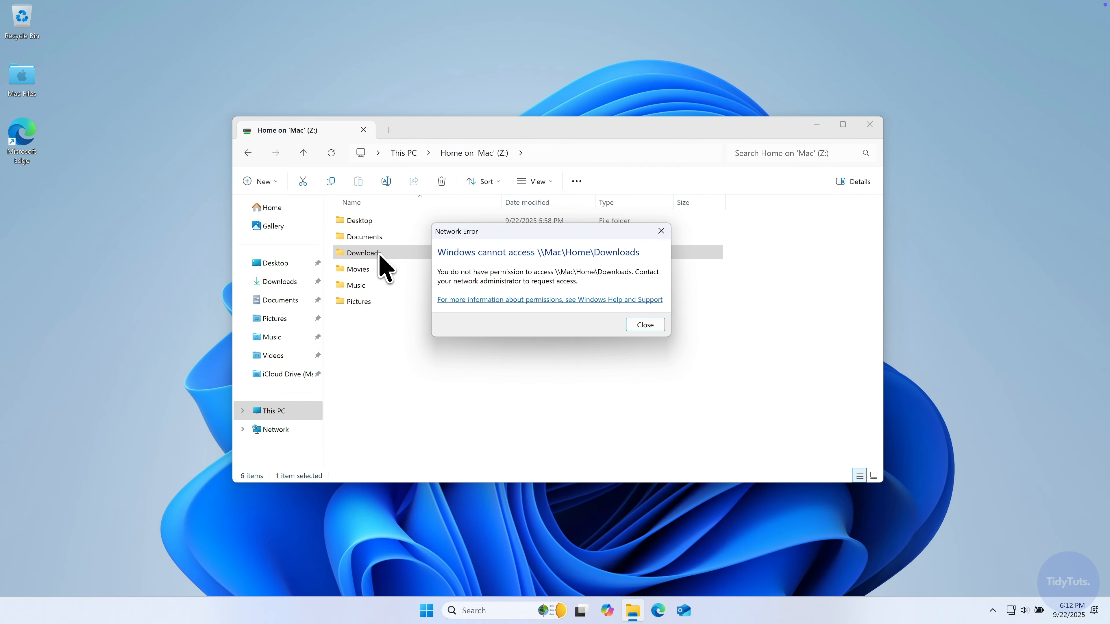
click(644, 325)
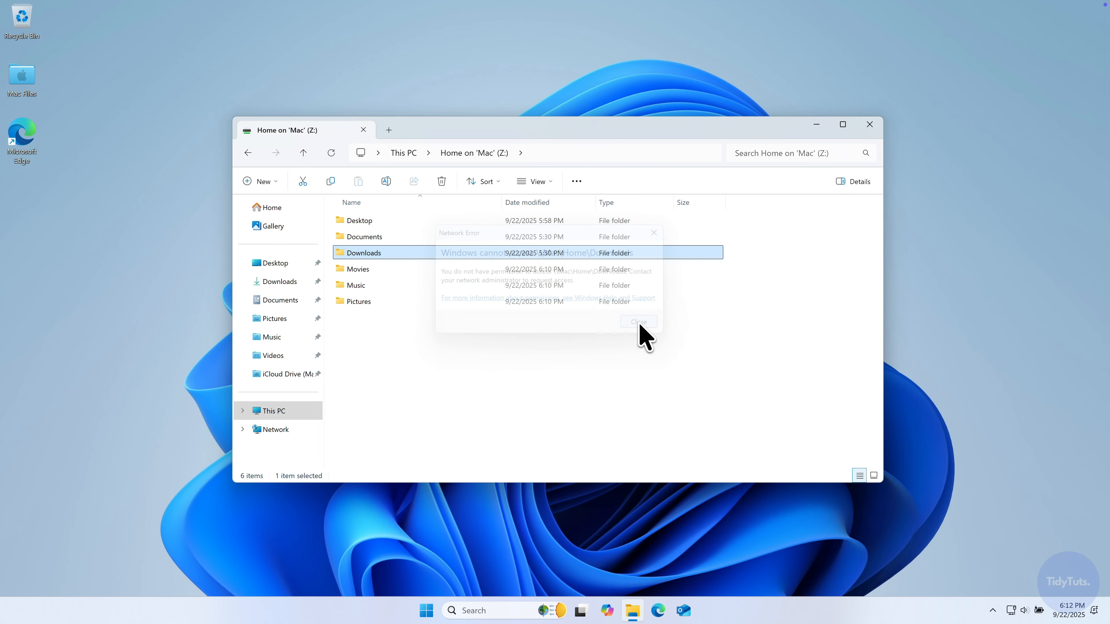
click(411, 337)
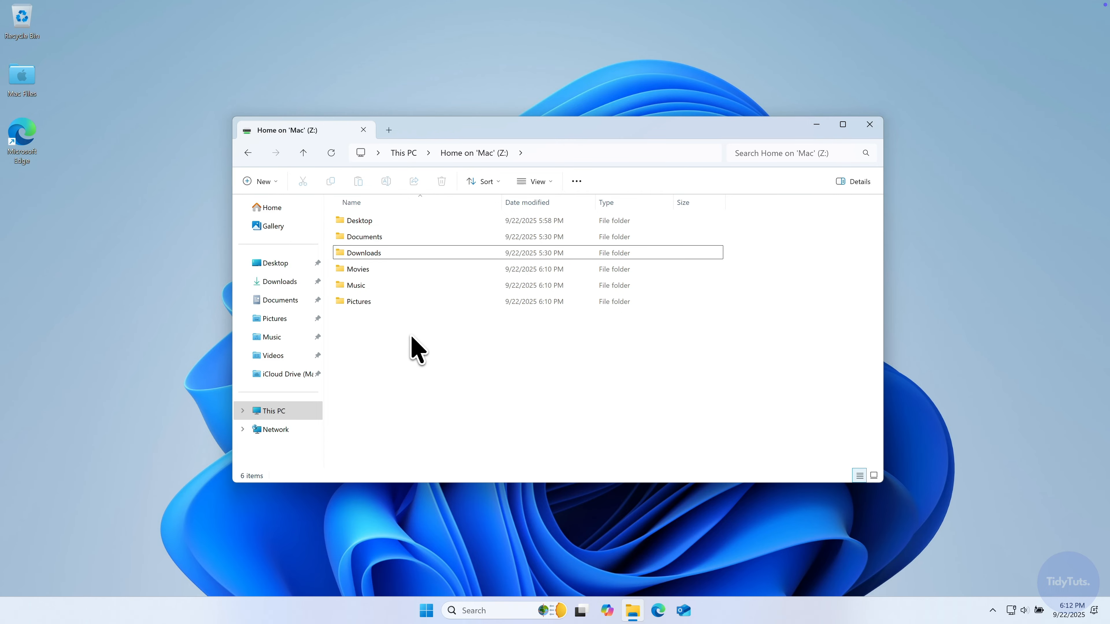
double_click(367, 253)
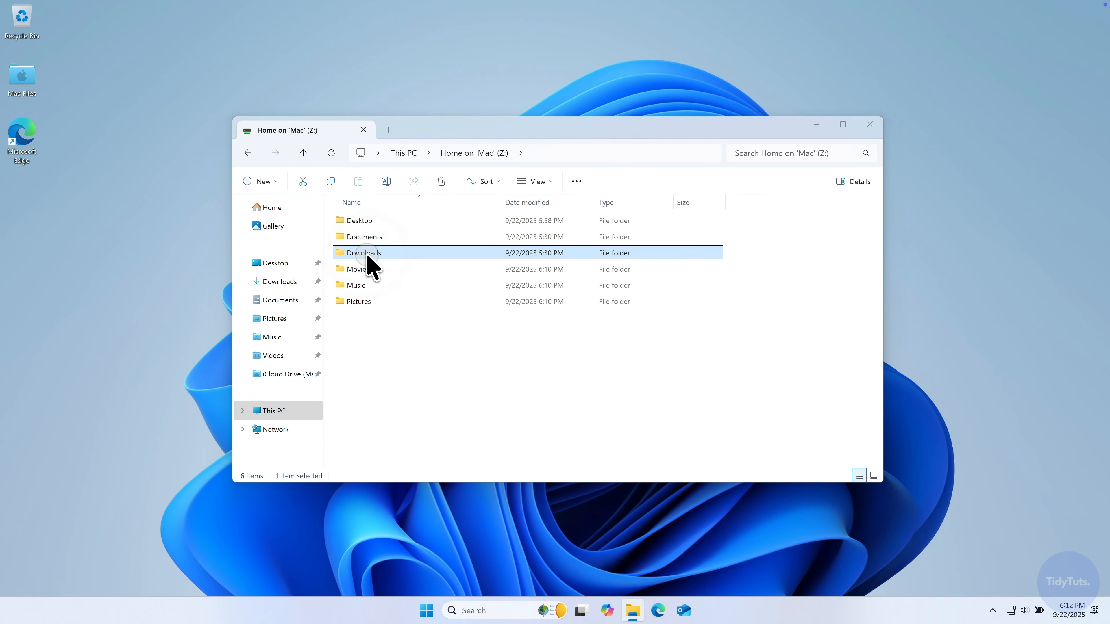
click(644, 325)
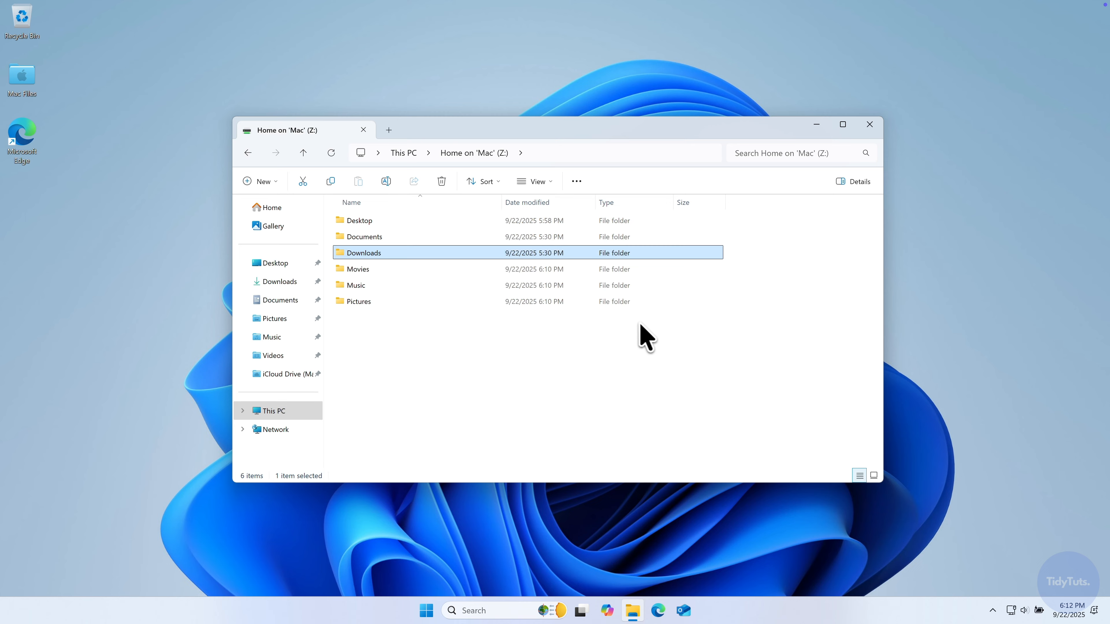
double_click(365, 237)
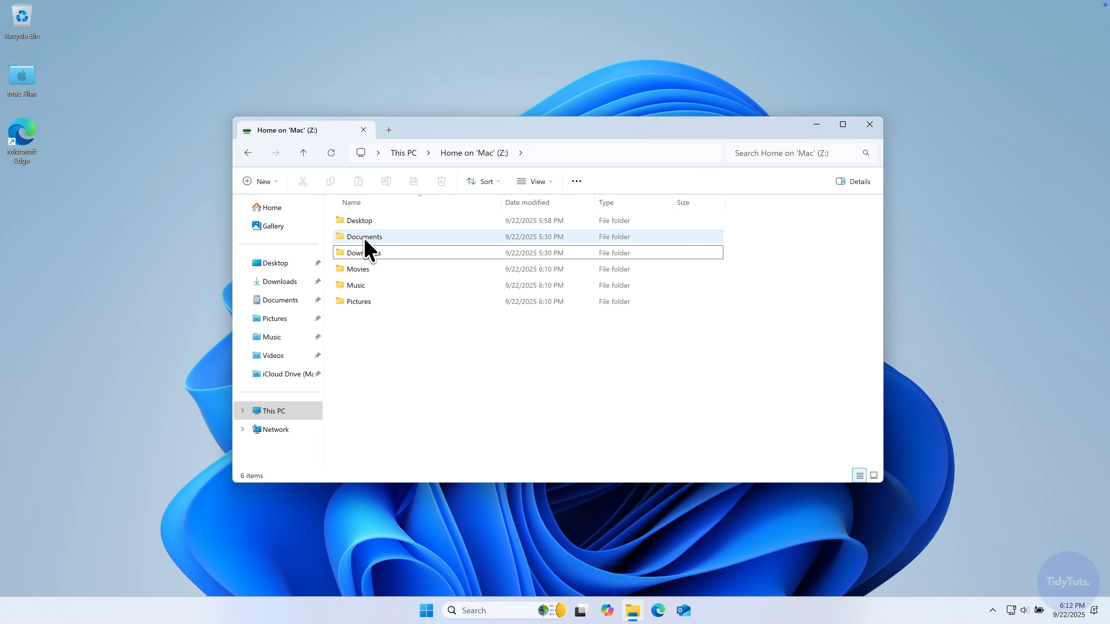
click(644, 325)
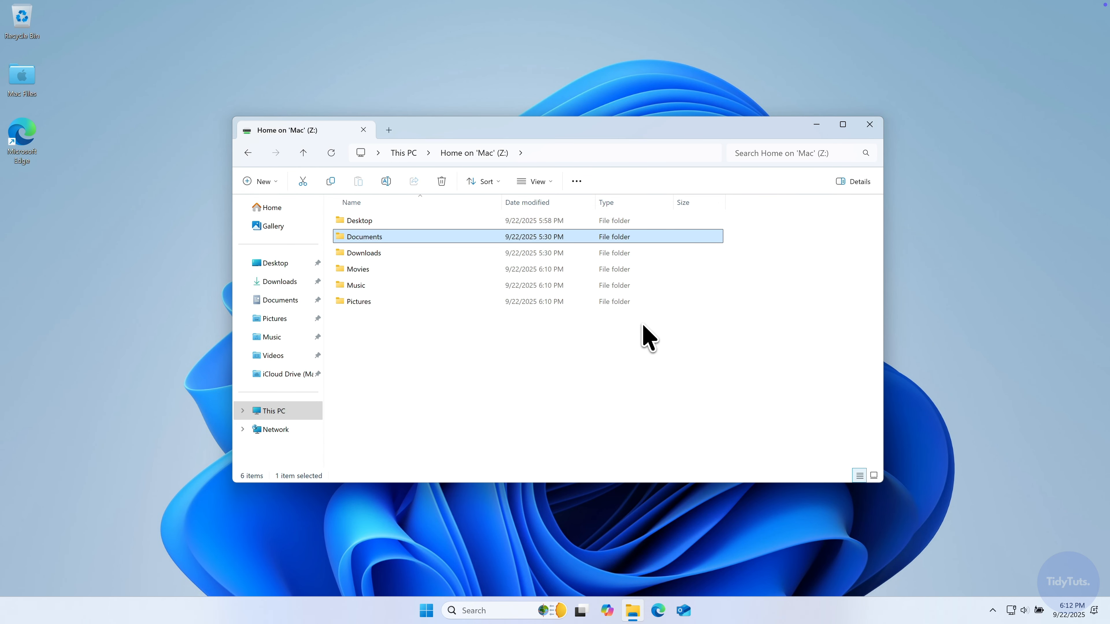
- Clear File Explorer off the desktop and shut down Windows 11
key(super+d)
click(433, 612)
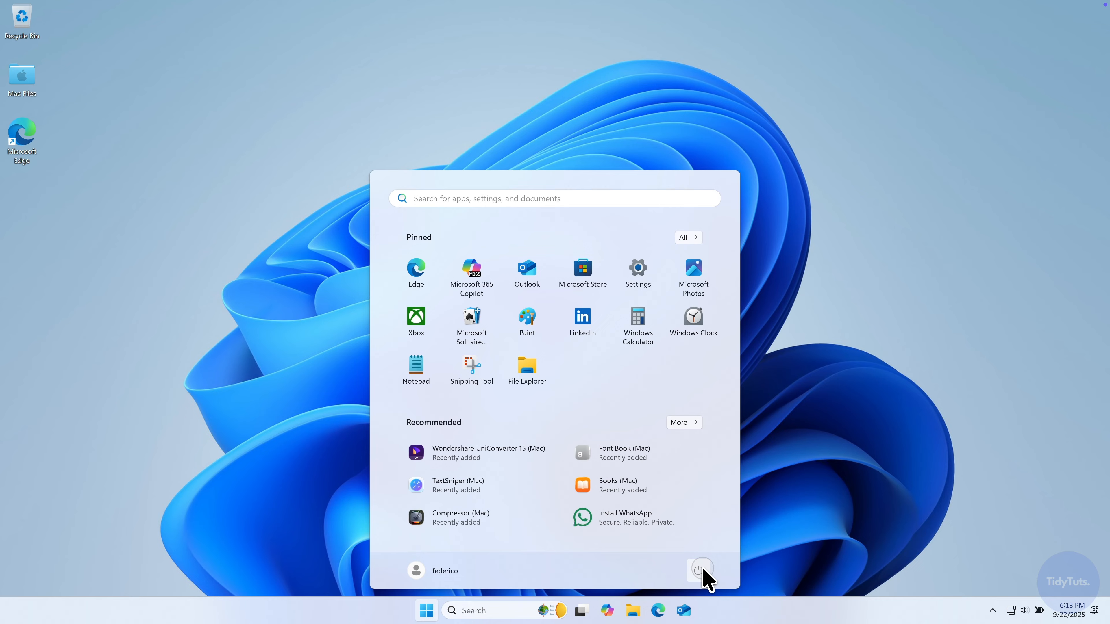
click(699, 569)
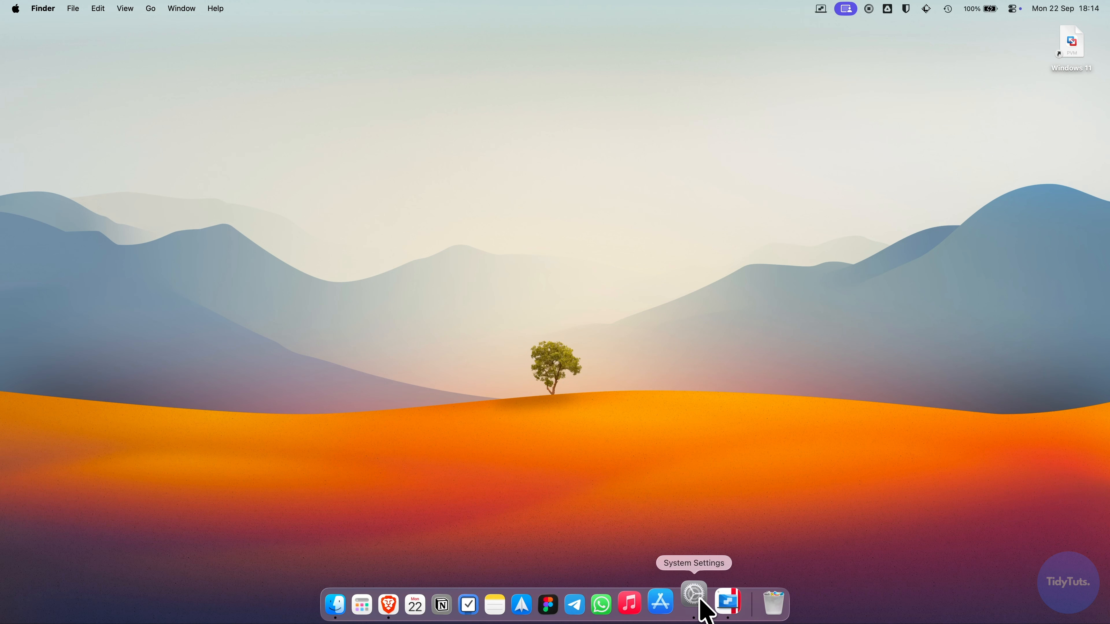
- Open the Files & Folders privacy permissions in macOS System Settings and expand the Parallels Desktop entry
click(697, 607)
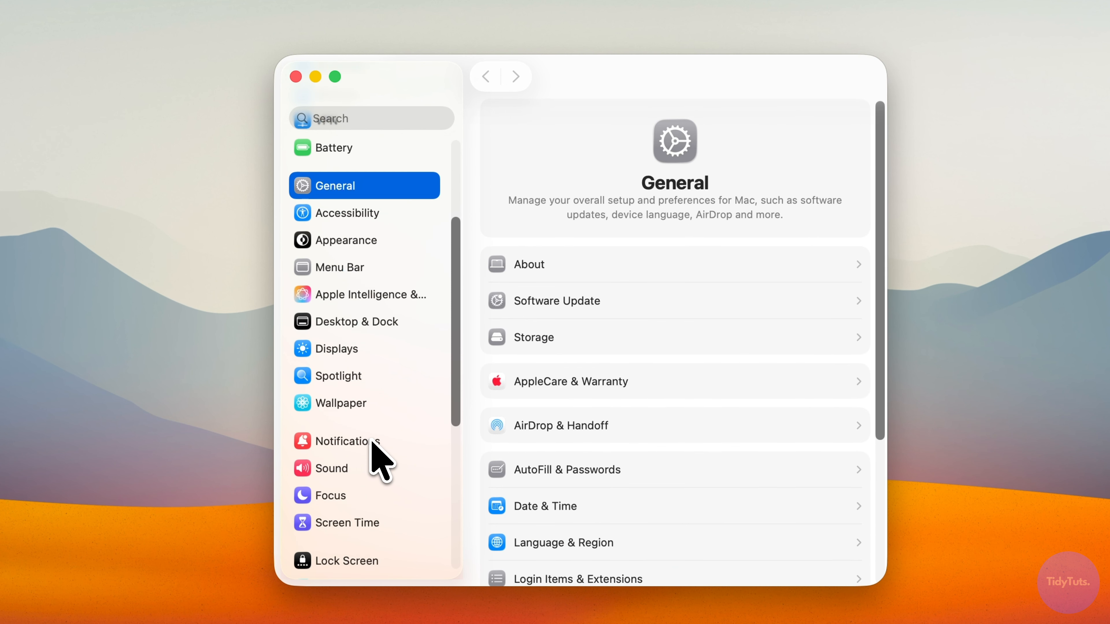
scroll(376, 450, down, 4)
click(345, 434)
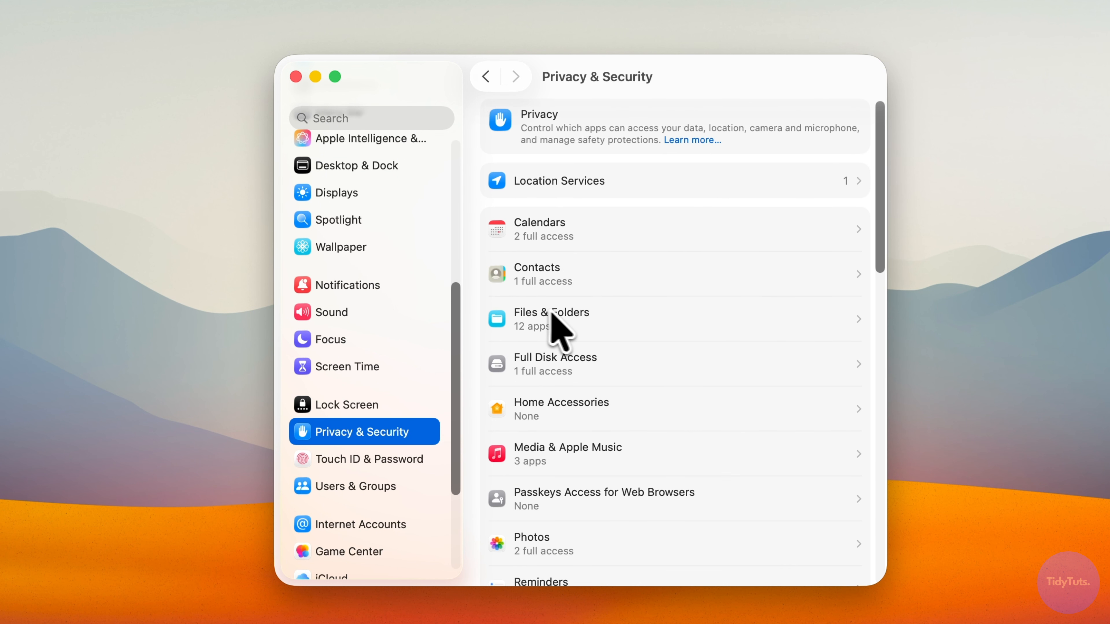
click(554, 324)
click(509, 384)
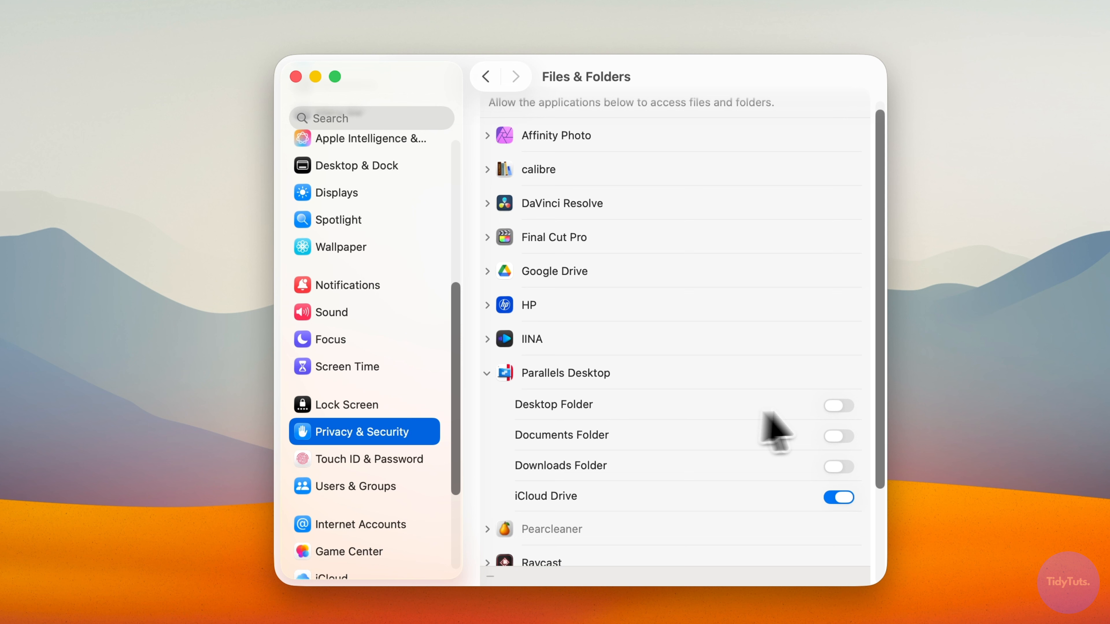
- Allow Parallels Desktop to access the Desktop, Documents and Downloads folders, postponing the requested restart of the app
click(833, 406)
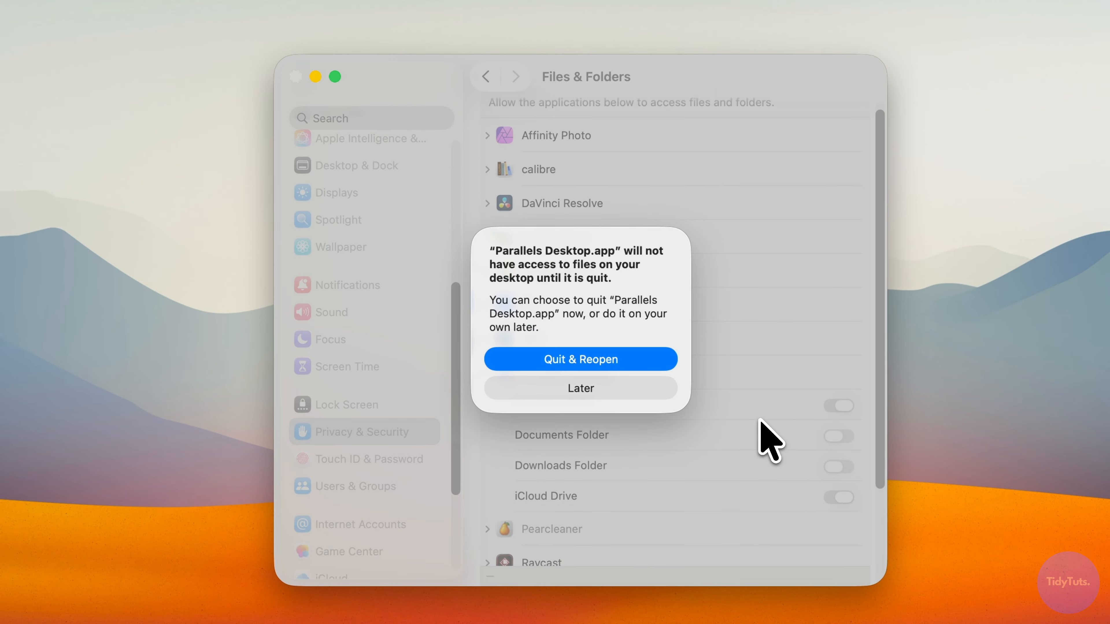
click(655, 388)
click(837, 436)
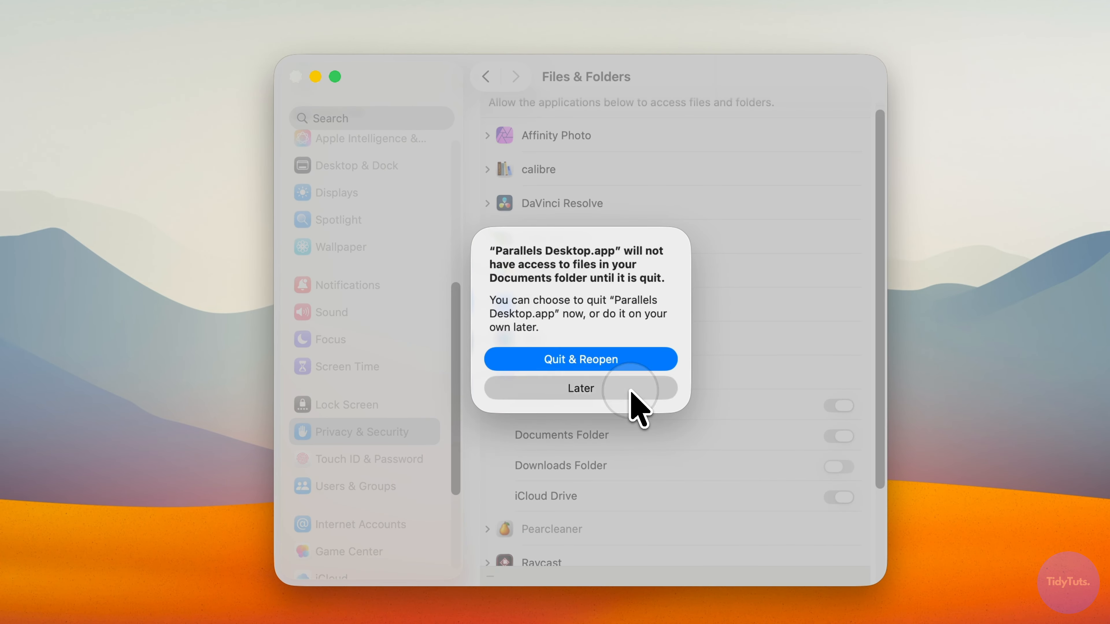
click(632, 390)
click(838, 465)
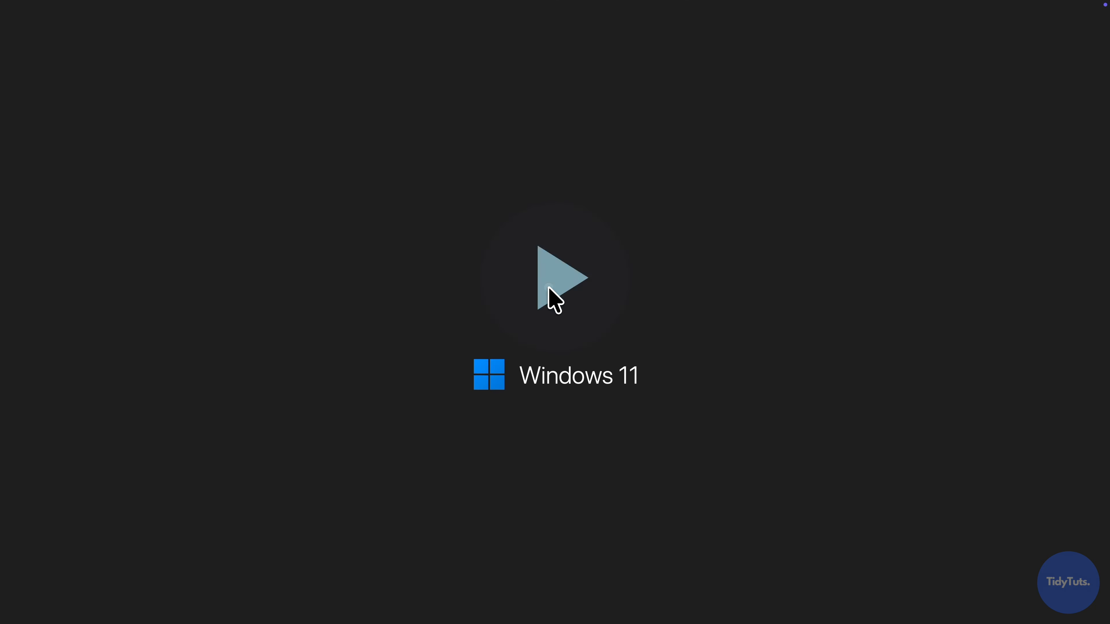
- Start the Windows 11 virtual machine and open the Downloads folder in File Explorer
click(550, 298)
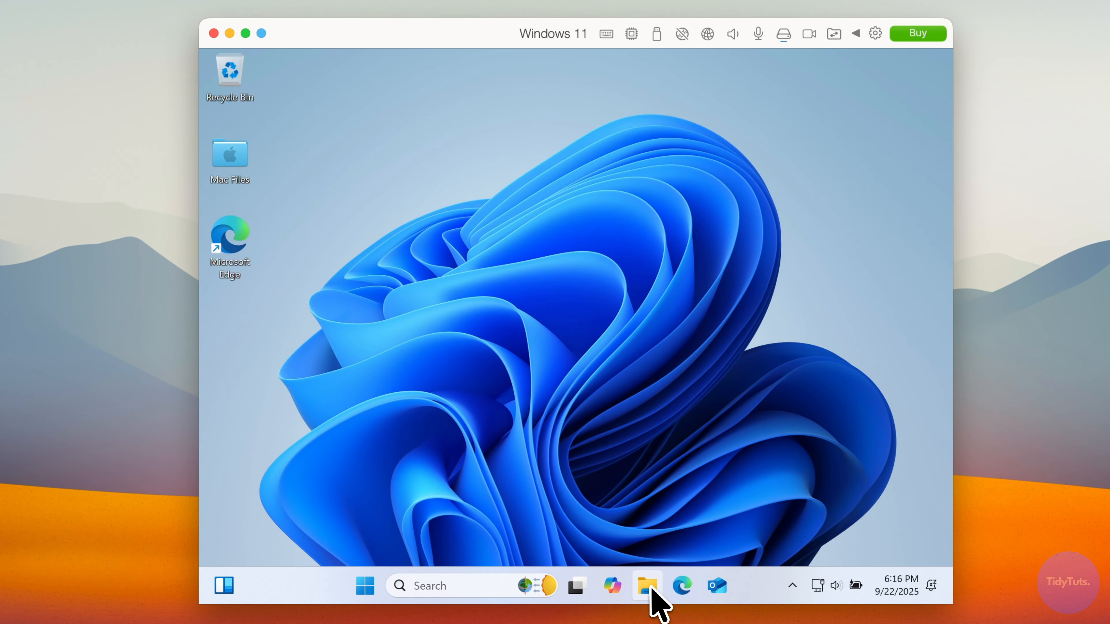
click(651, 589)
click(325, 301)
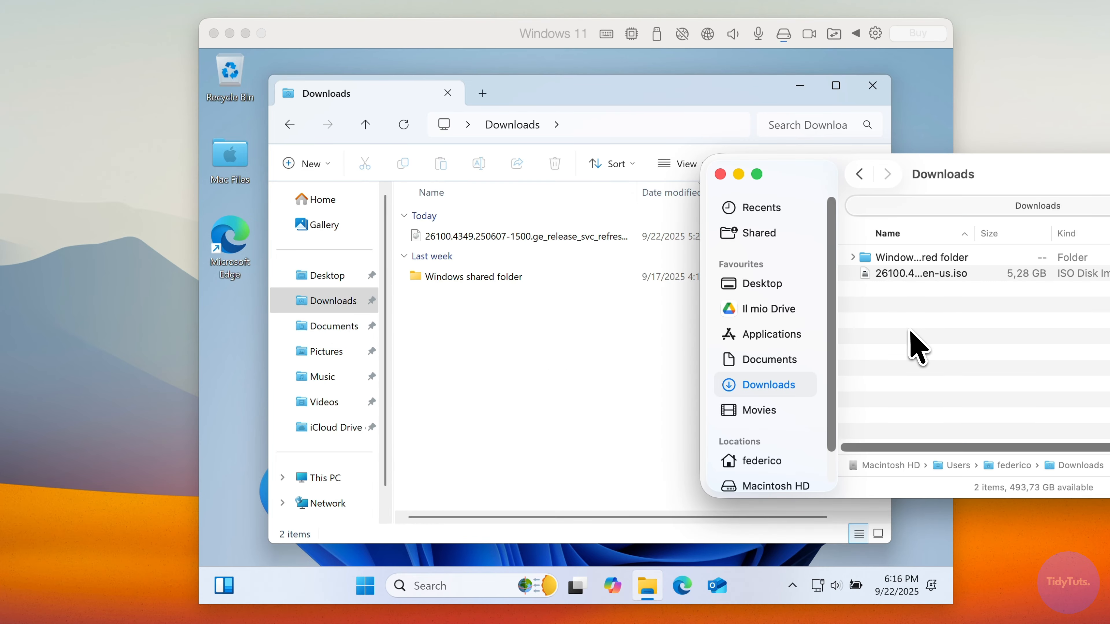
- Create a new folder in the Mac's Downloads through Finder and select it in Windows File Explorer
right_click(911, 334)
click(944, 340)
click(925, 349)
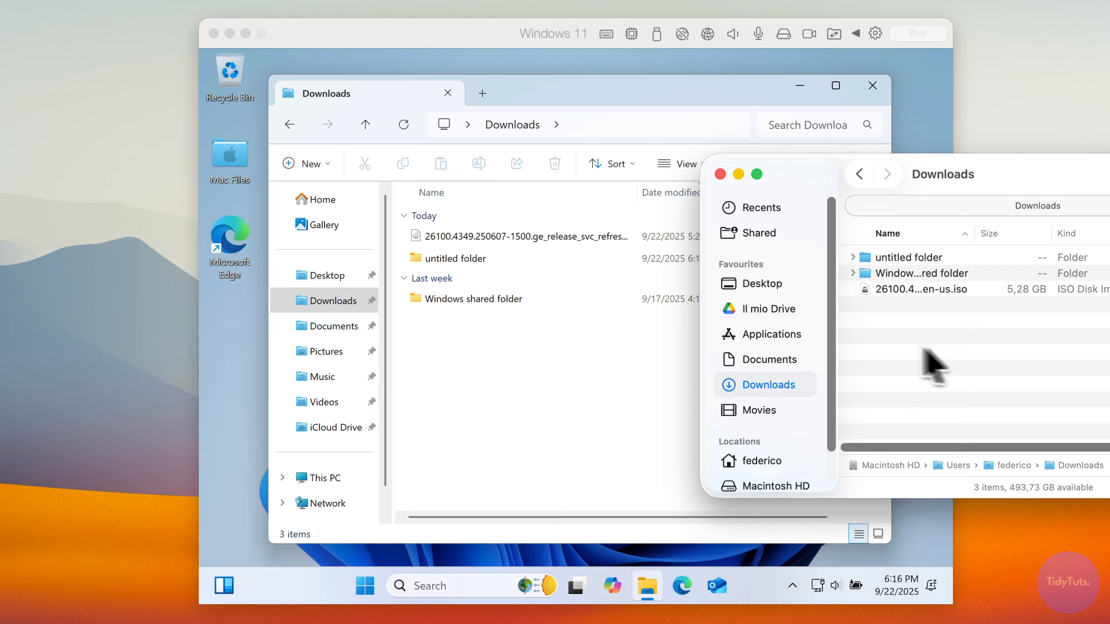
click(467, 262)
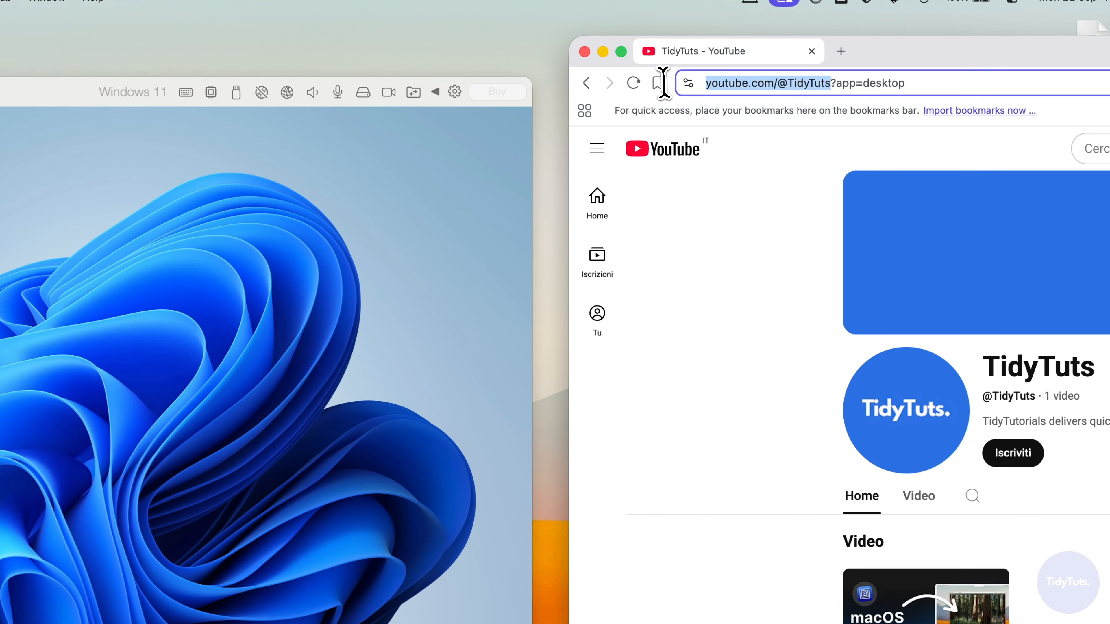
- Copy the TidyTuts YouTube channel address from the Mac browser and paste it into Edge's address bar in Windows 11
right_click(754, 84)
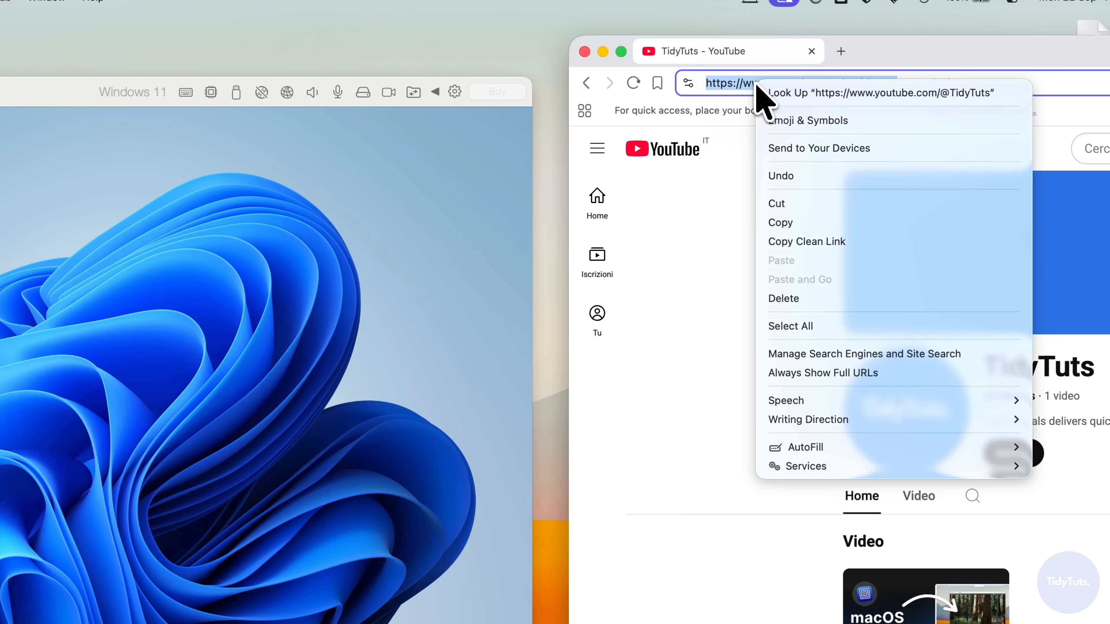
click(772, 222)
click(582, 537)
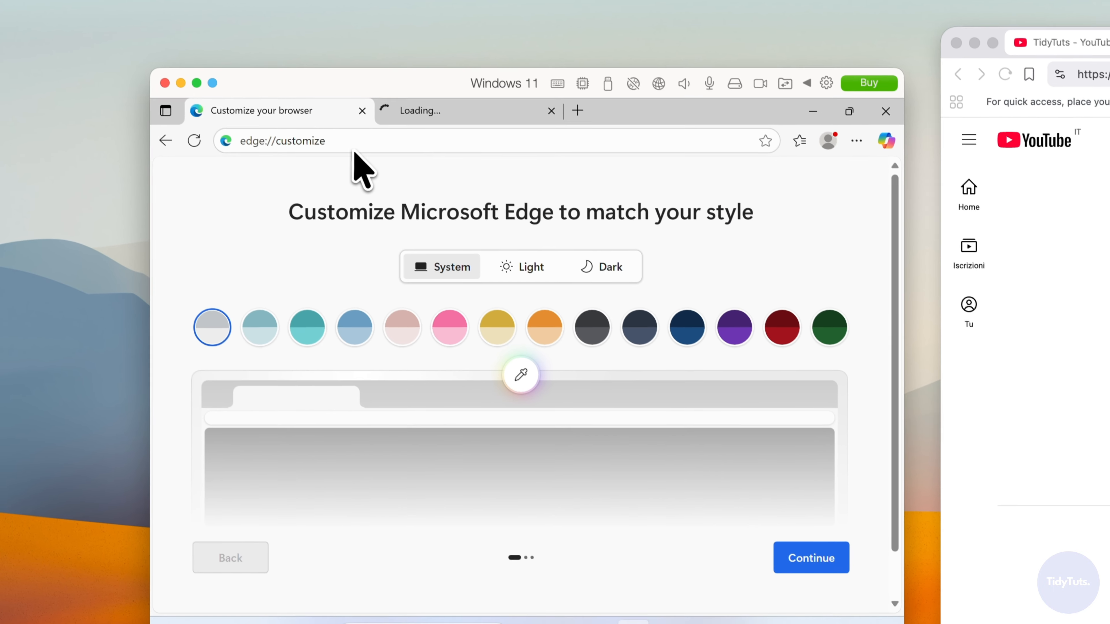
click(267, 43)
right_click(260, 45)
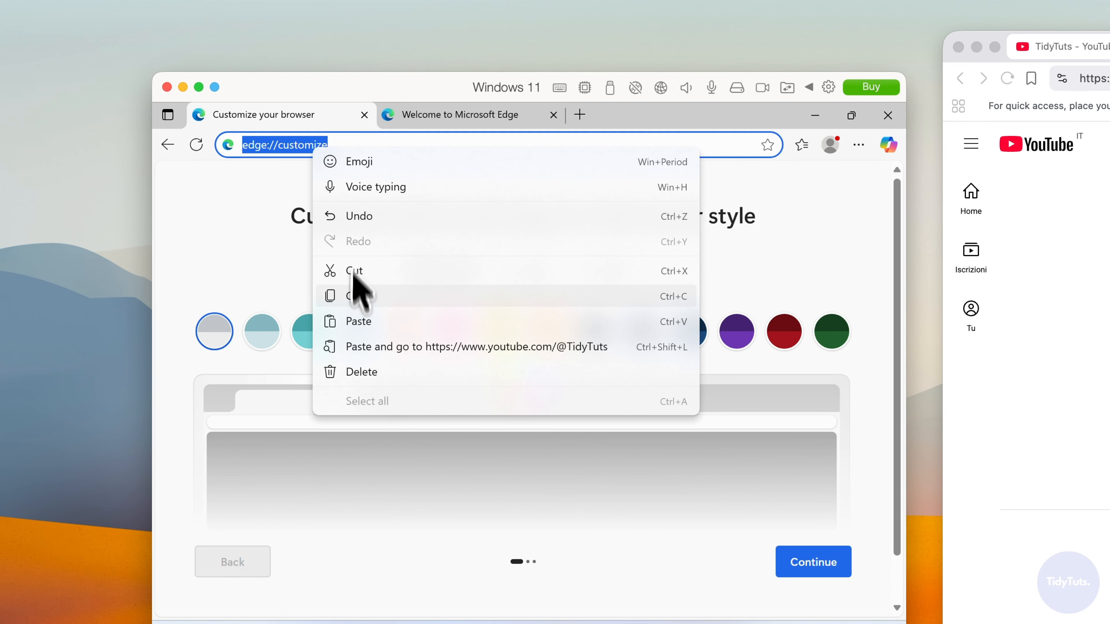
click(358, 321)
key(ctrl+a)
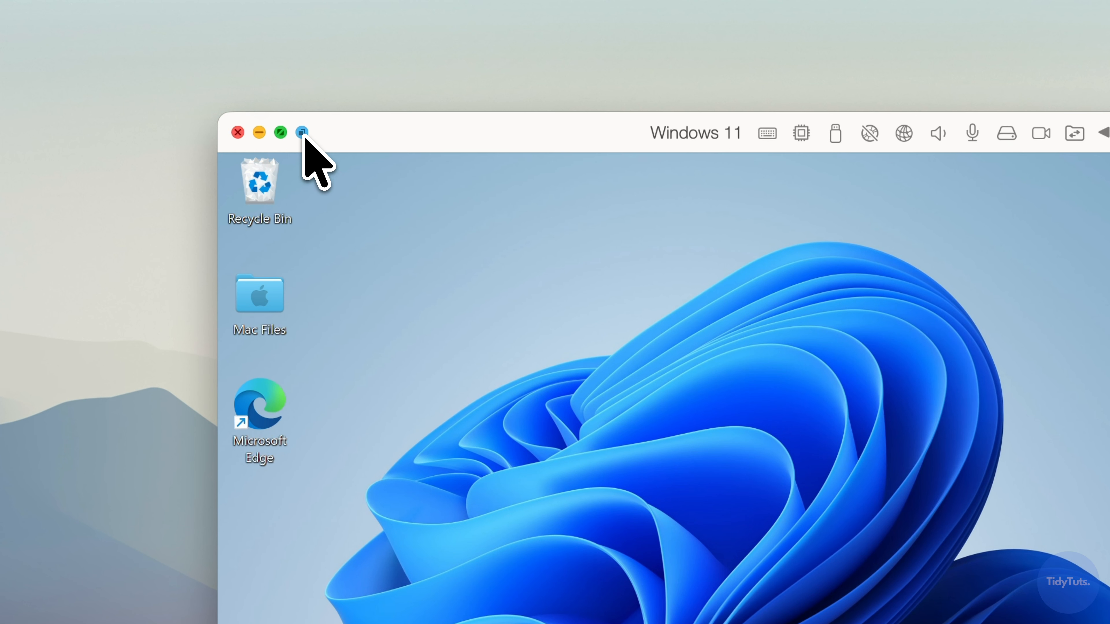
- Switch Windows 11 to Coherence mode, and open the Microsoft Store beside the Mac browser window
click(271, 37)
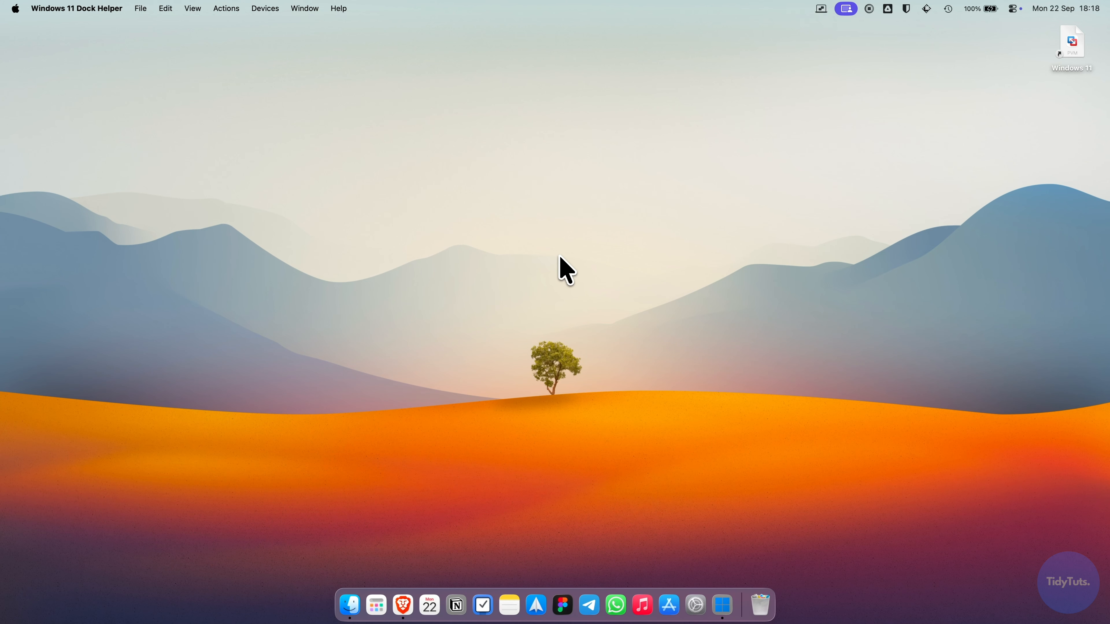
click(722, 605)
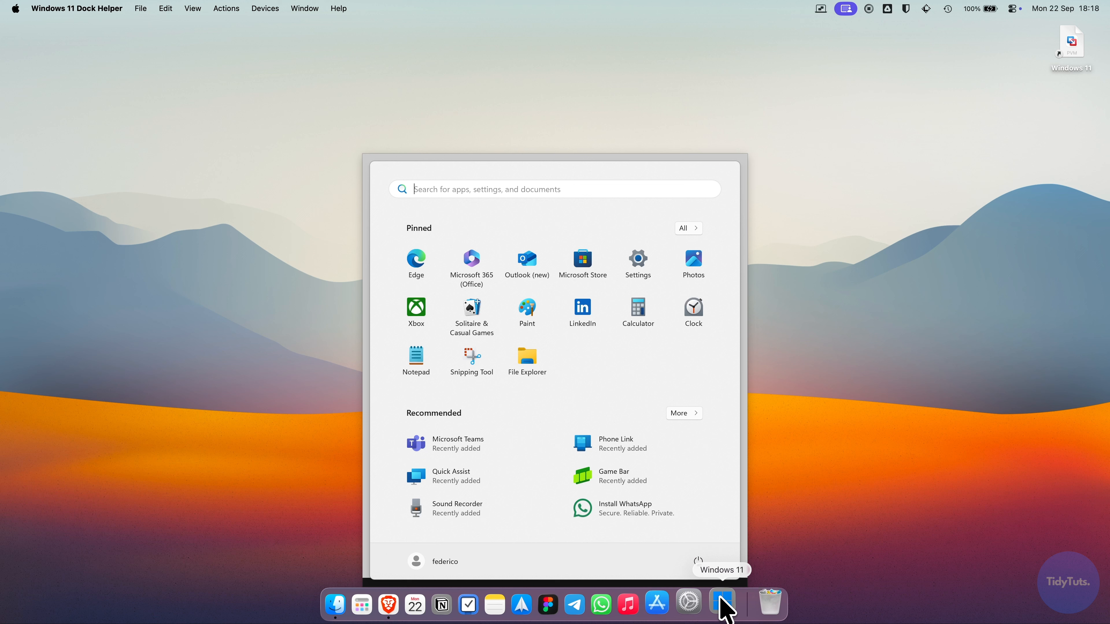
click(578, 272)
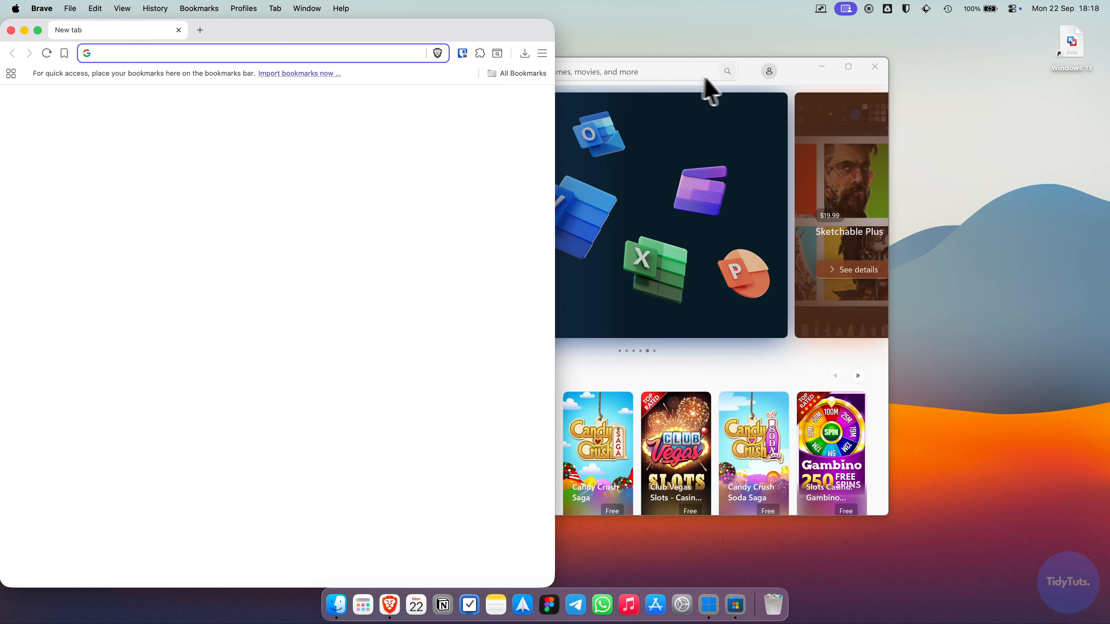
drag(748, 77, 1107, 118)
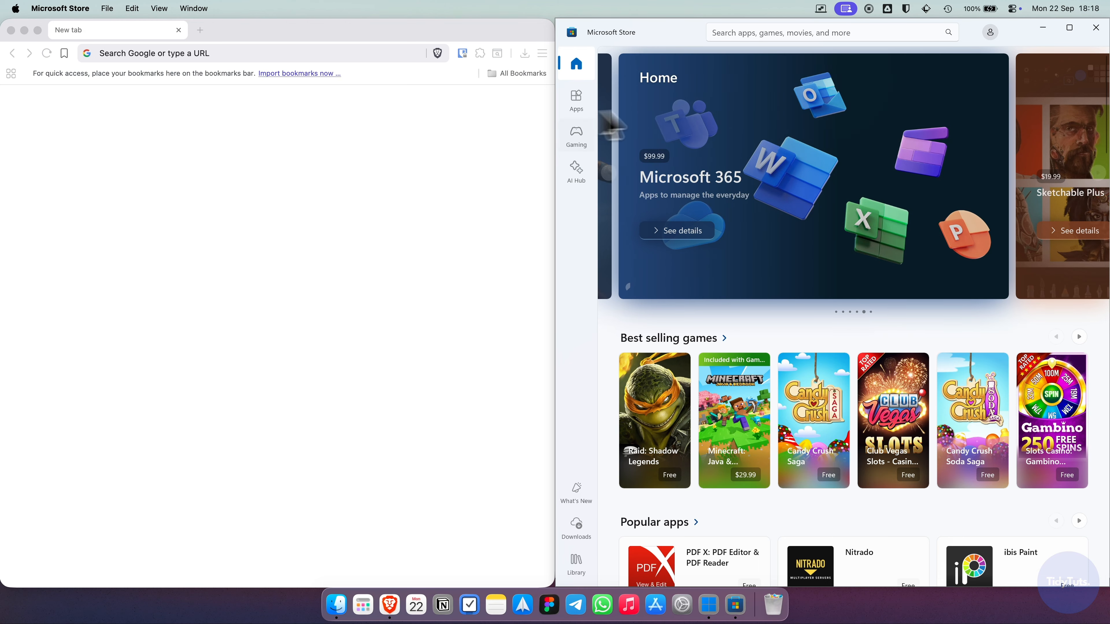
click(360, 41)
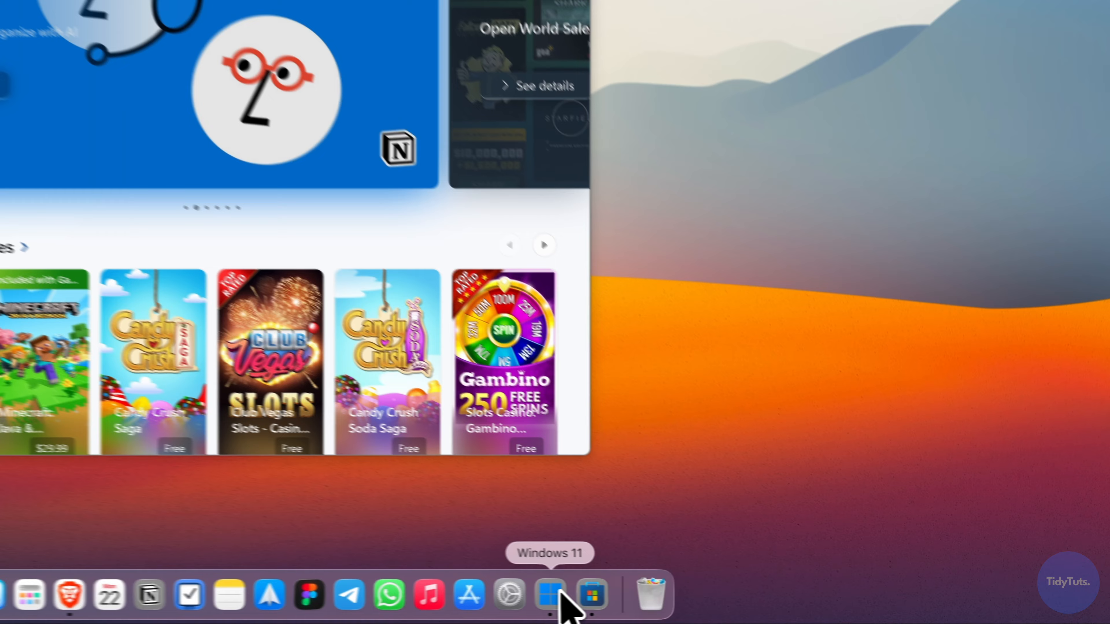
- Exit Coherence mode for the Windows 11 virtual machine
right_click(708, 605)
mouse_move(562, 316)
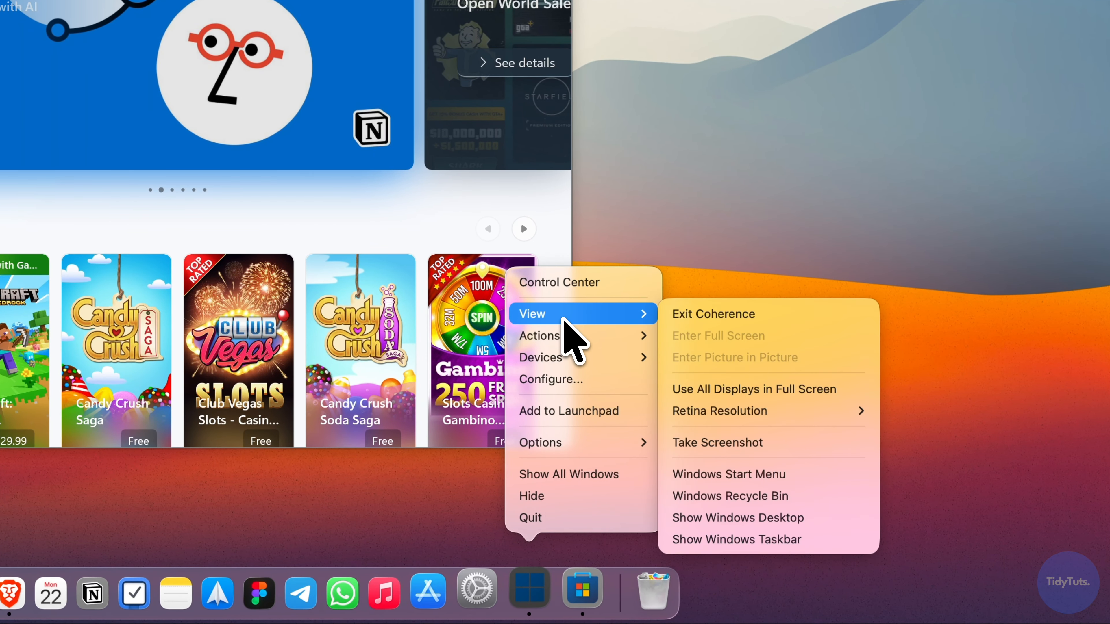
click(768, 315)
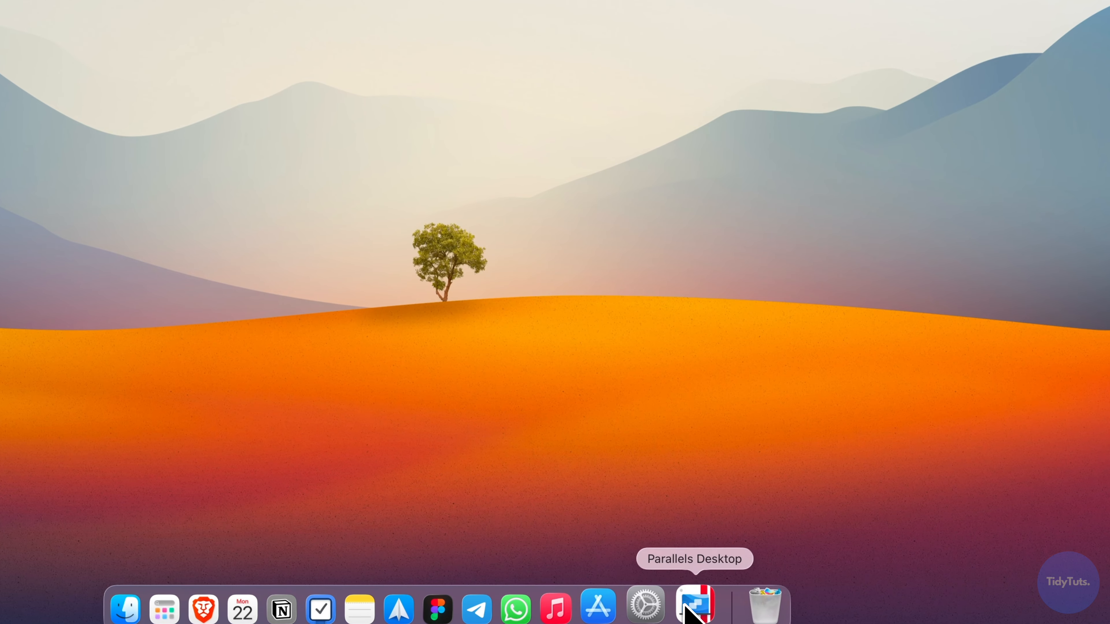
- Open the Parallels Desktop Control Center and bring up the configuration of the Windows 11 virtual machine
right_click(722, 605)
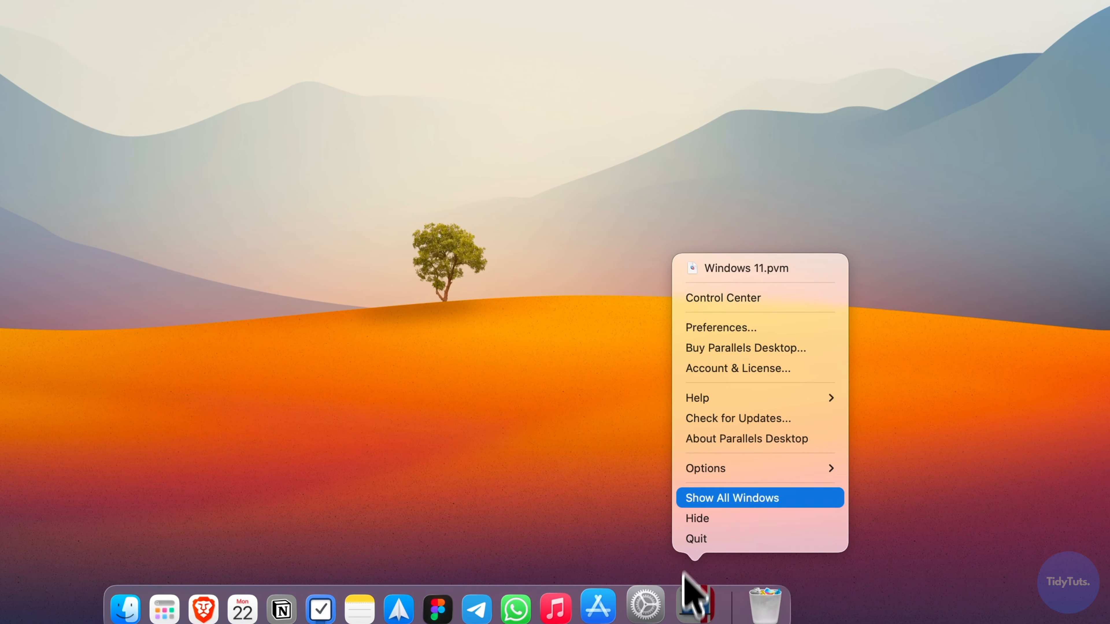
click(701, 298)
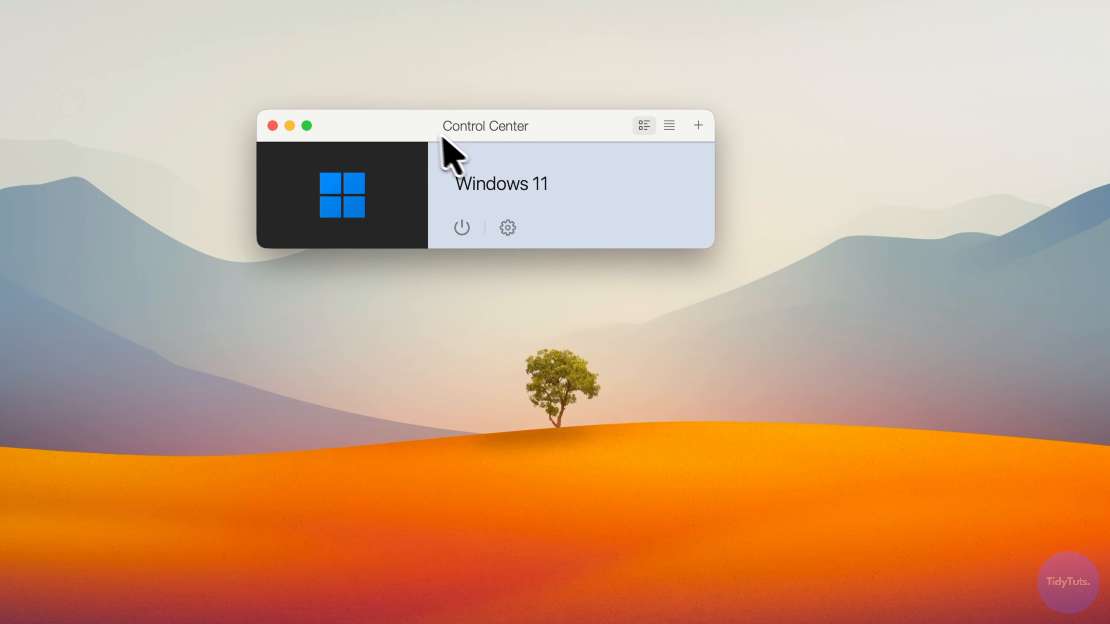
drag(327, 7, 334, 18)
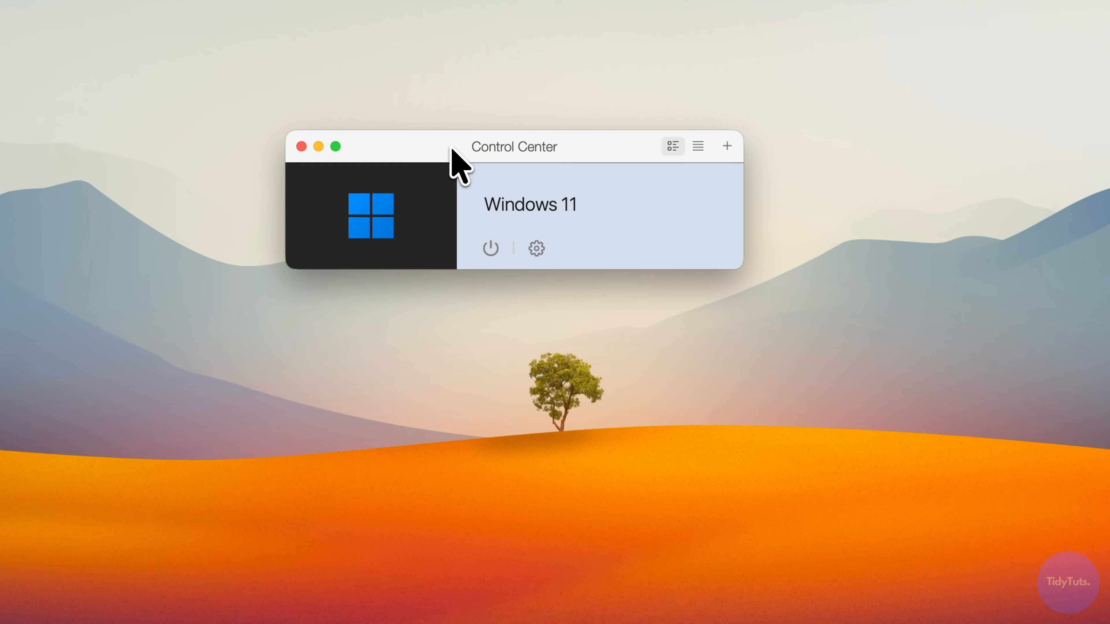
click(536, 248)
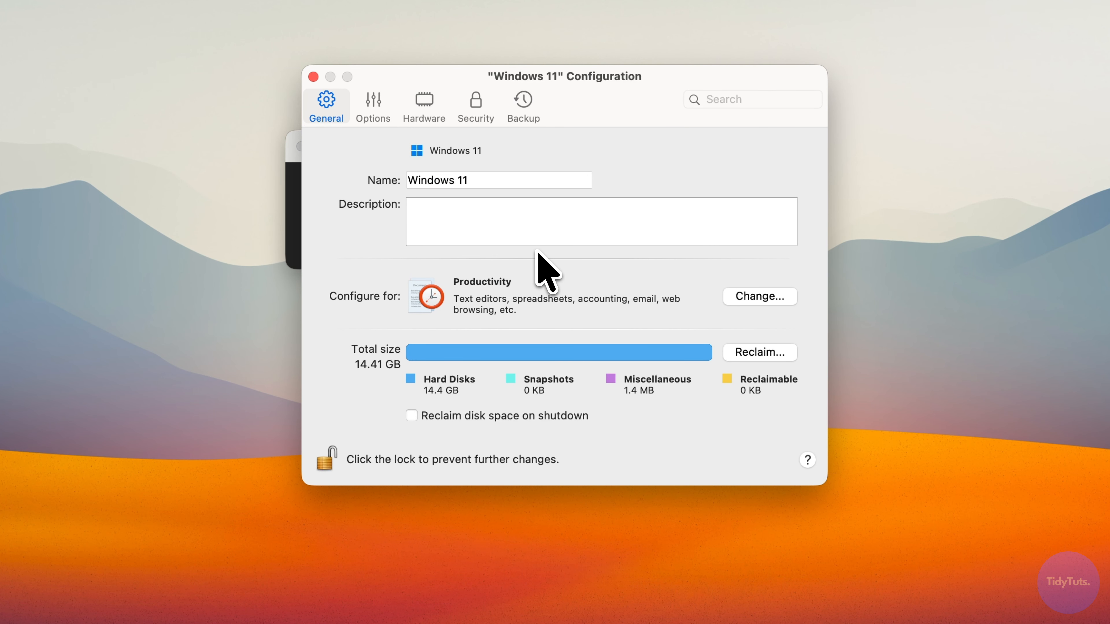
- Review the virtual machine's usage profiles, keep Productivity, and view the startup and shutdown options
click(742, 298)
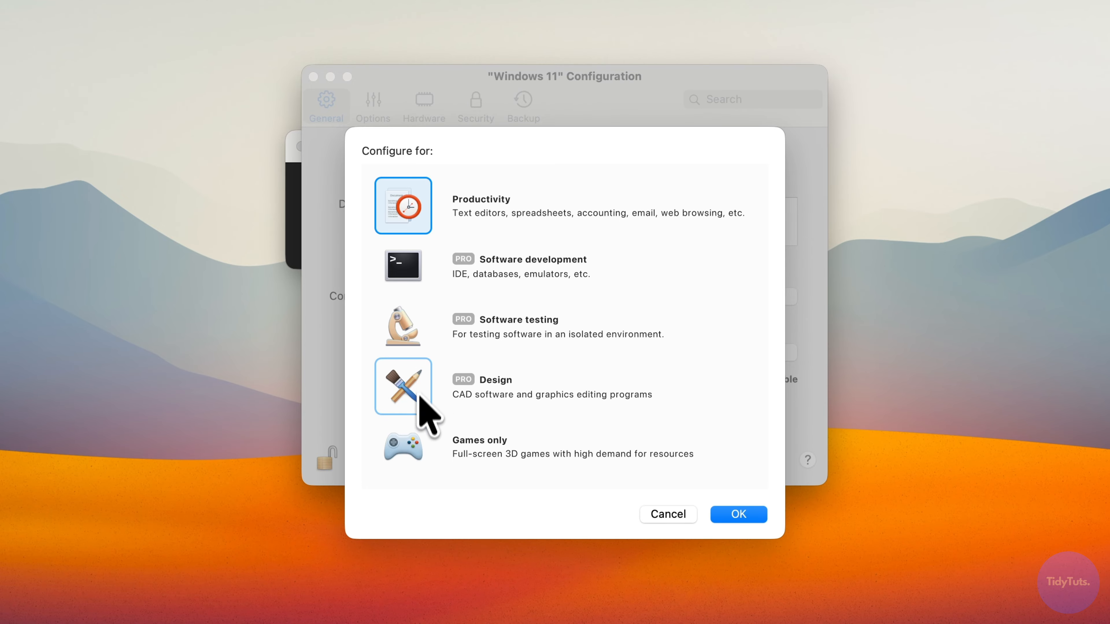
click(758, 515)
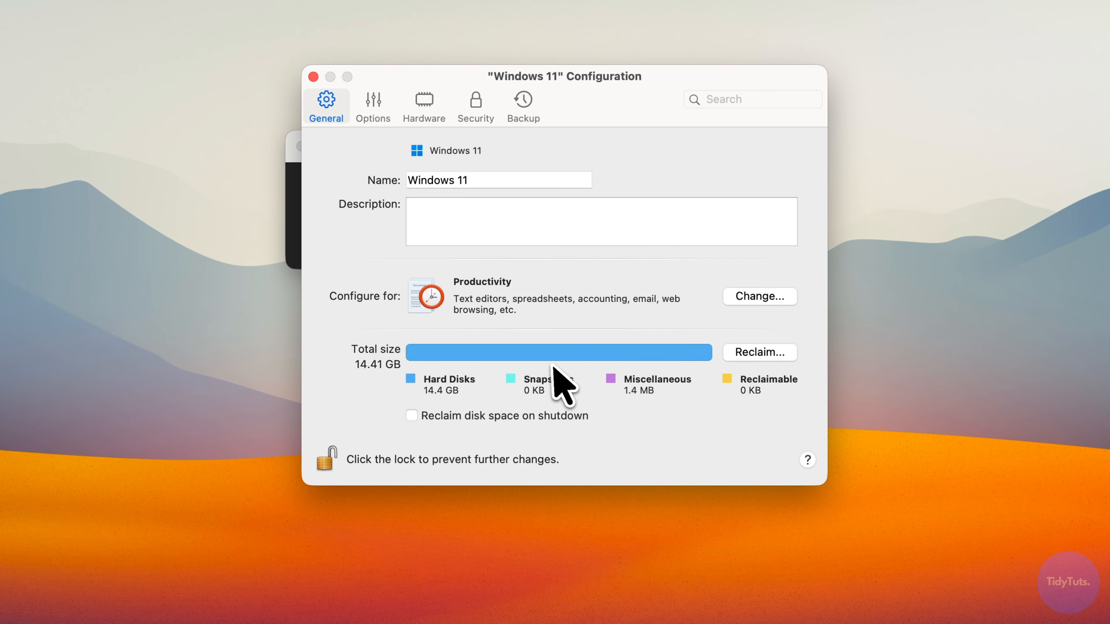
click(378, 108)
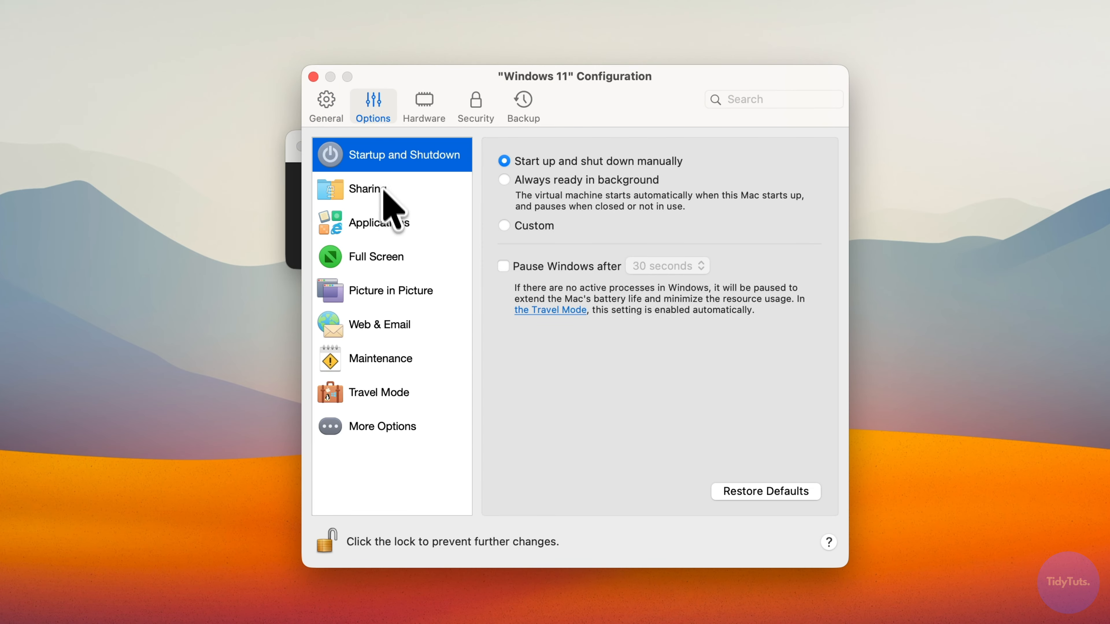
- Switch the virtual machine's CPU and memory allocation to Manual and look at the available processor choices
click(433, 127)
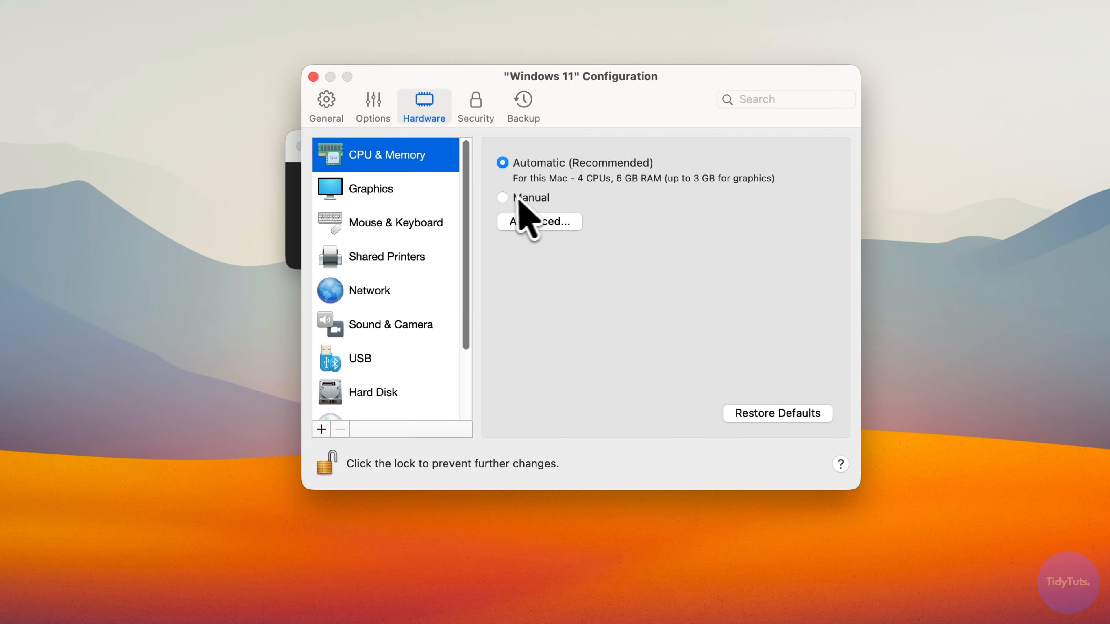
click(503, 198)
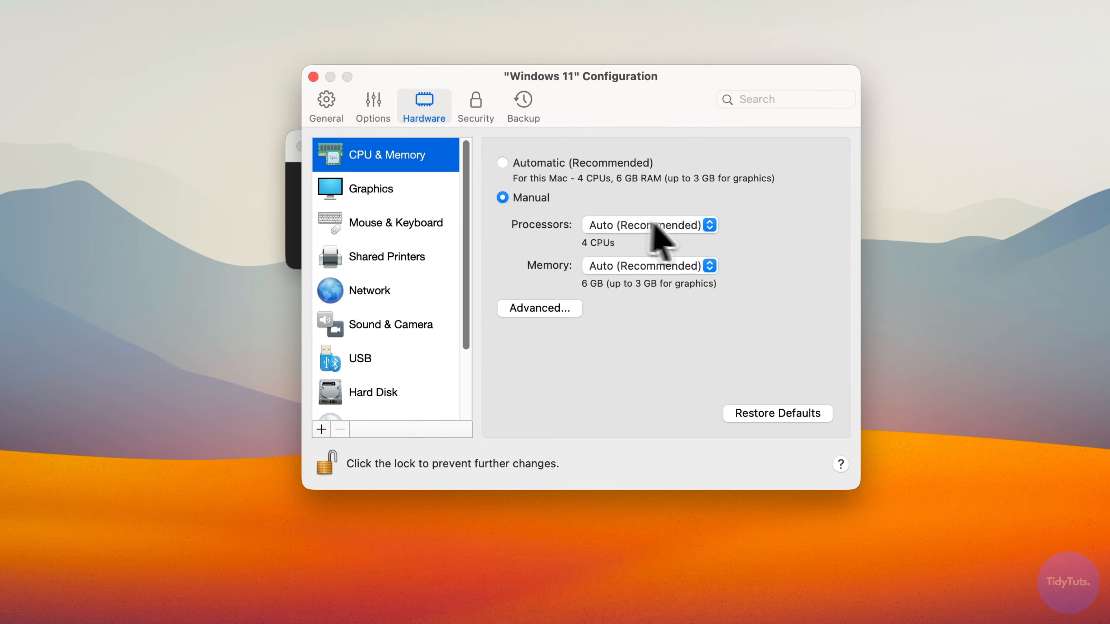
click(692, 227)
drag(288, 306, 755, 325)
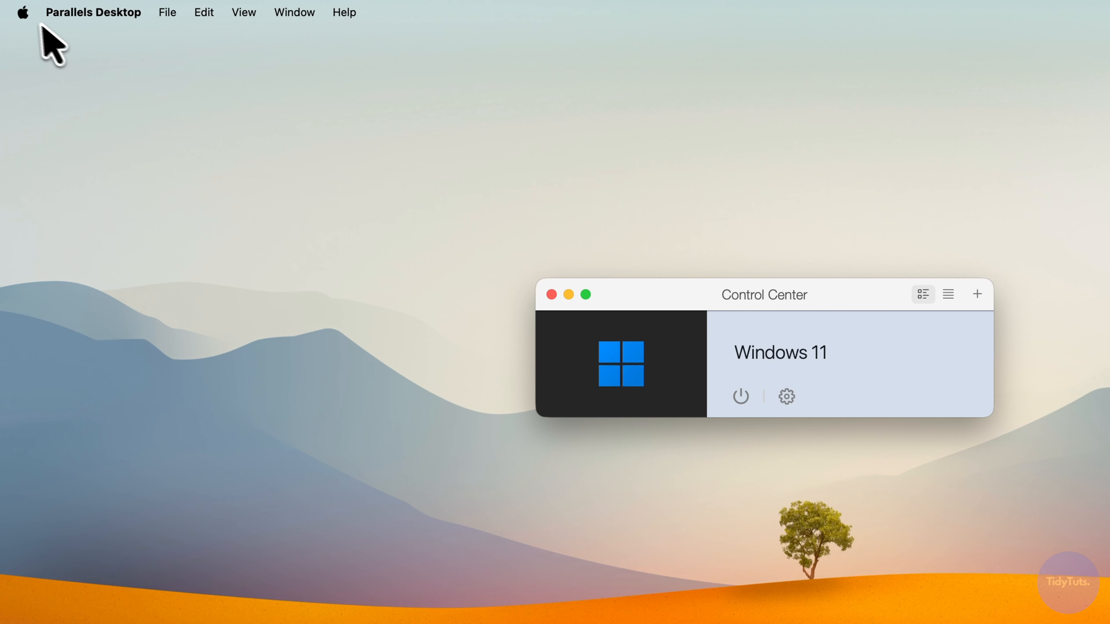
- Check the Mac's chip, memory and storage in the About This Mac details
click(23, 12)
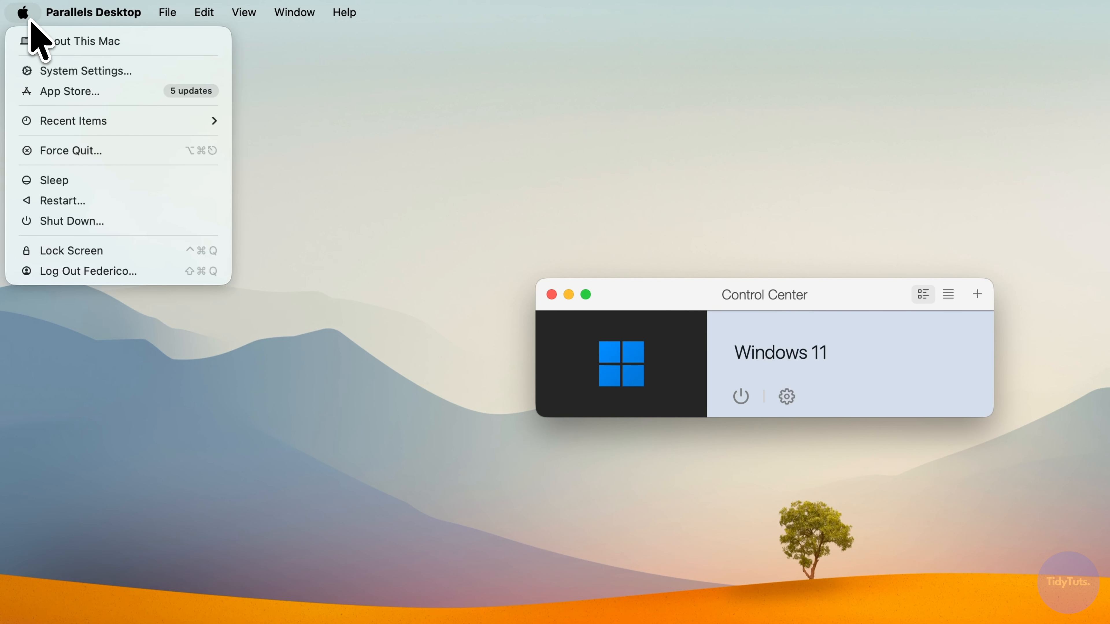
click(86, 44)
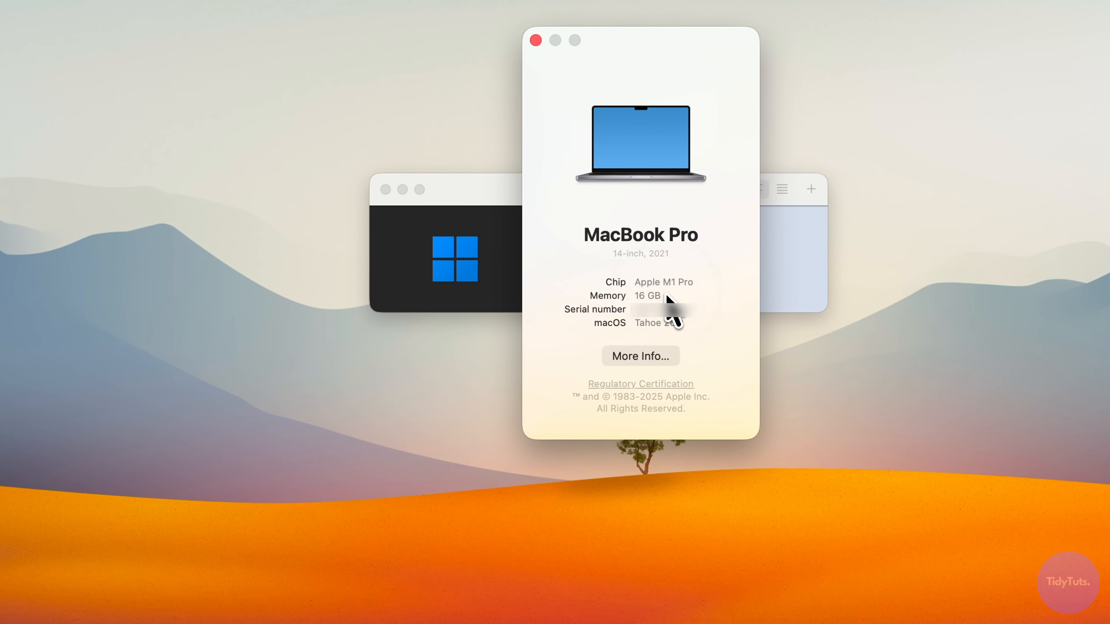
drag(666, 295, 664, 295)
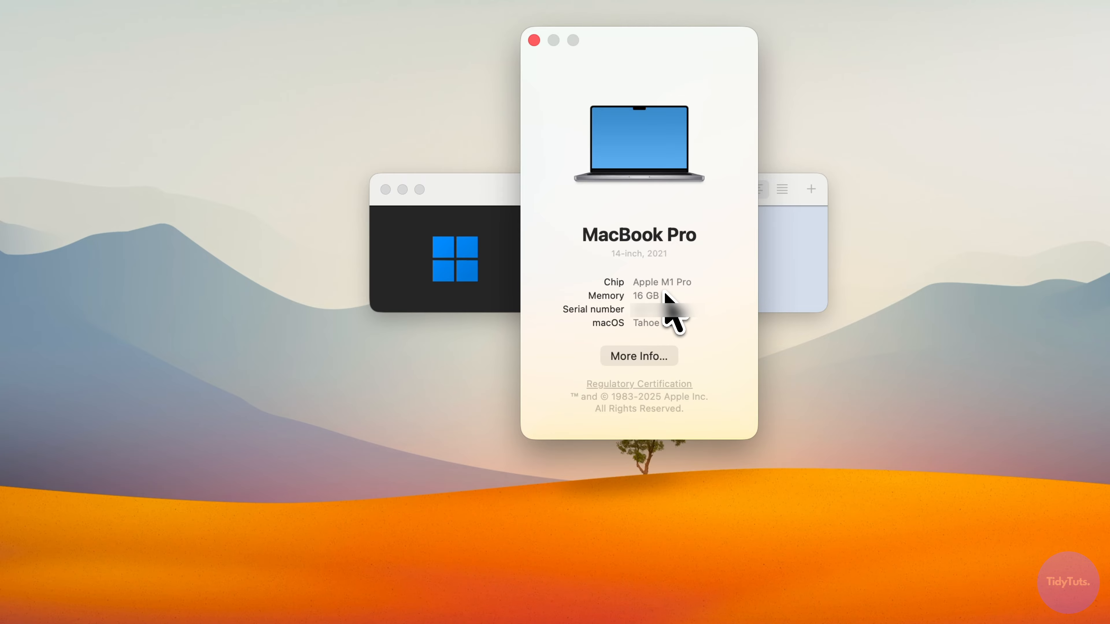
click(639, 357)
scroll(336, 332, down, 5)
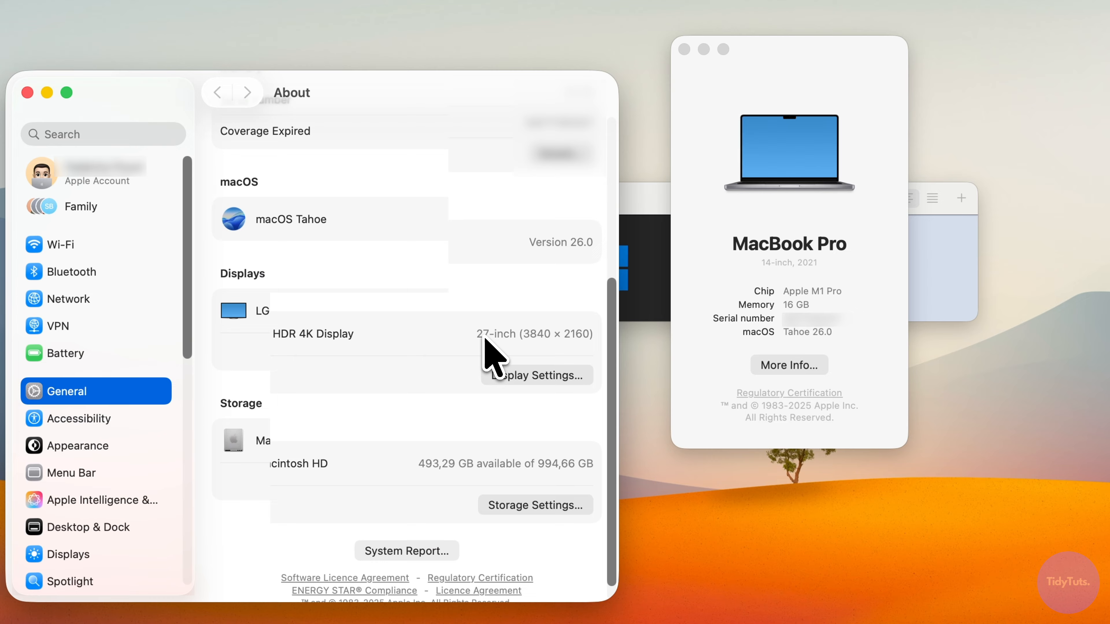
- Open the Mac's system report and check the total number of processor cores in the hardware overview
click(419, 550)
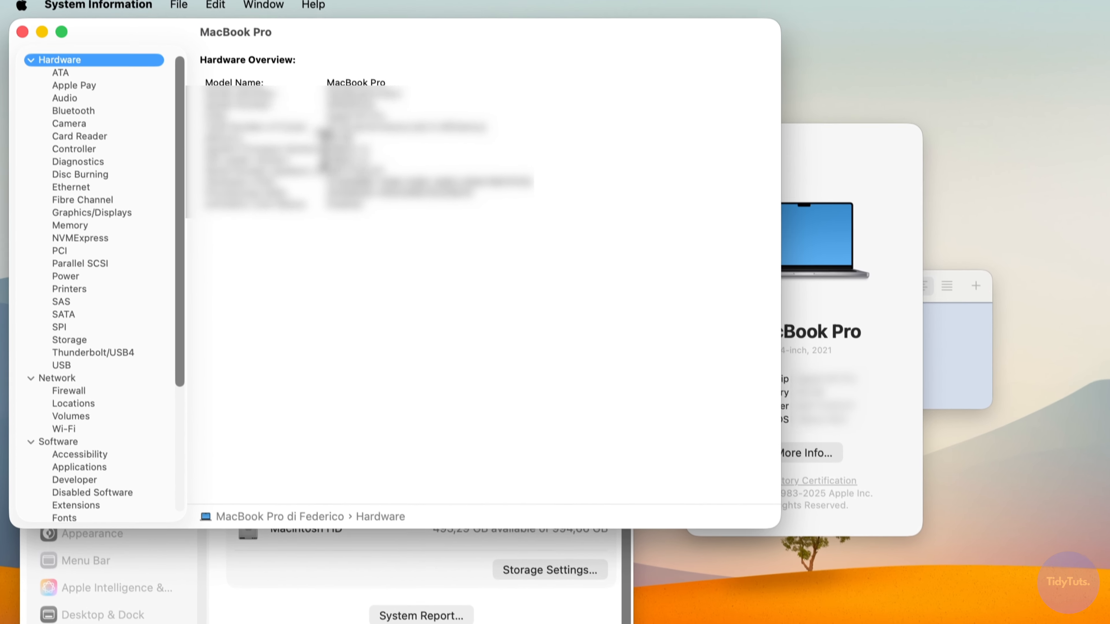
drag(208, 135, 247, 135)
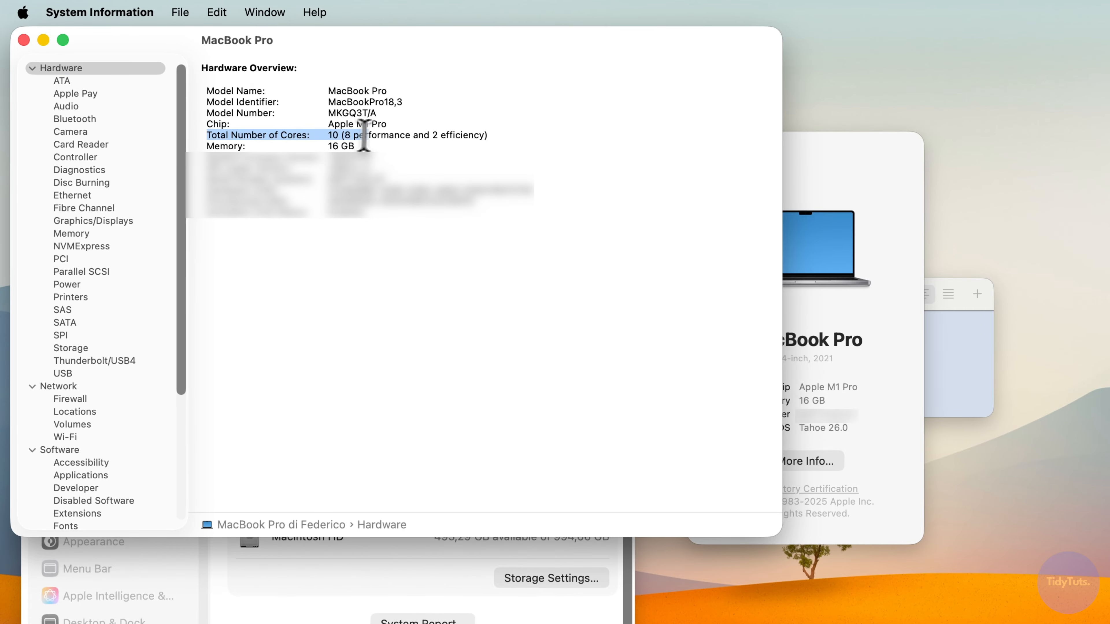
drag(364, 136, 498, 135)
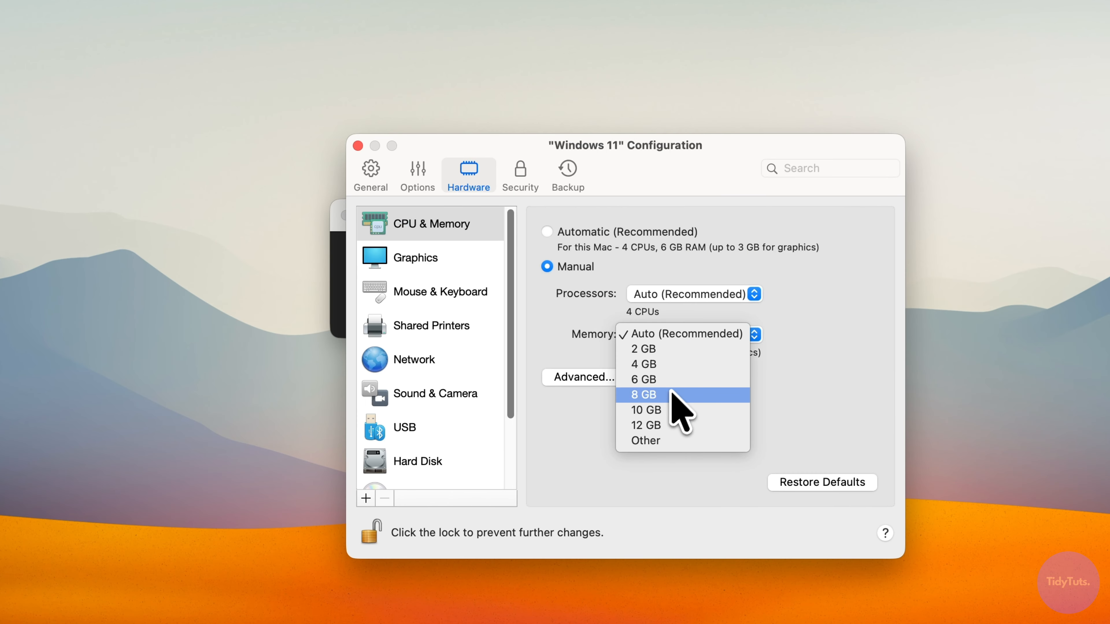
- Set the virtual machine's memory to 8 GB, keep the processors on Auto (Recommended), and return the allocation to Automatic (Recommended)
click(652, 398)
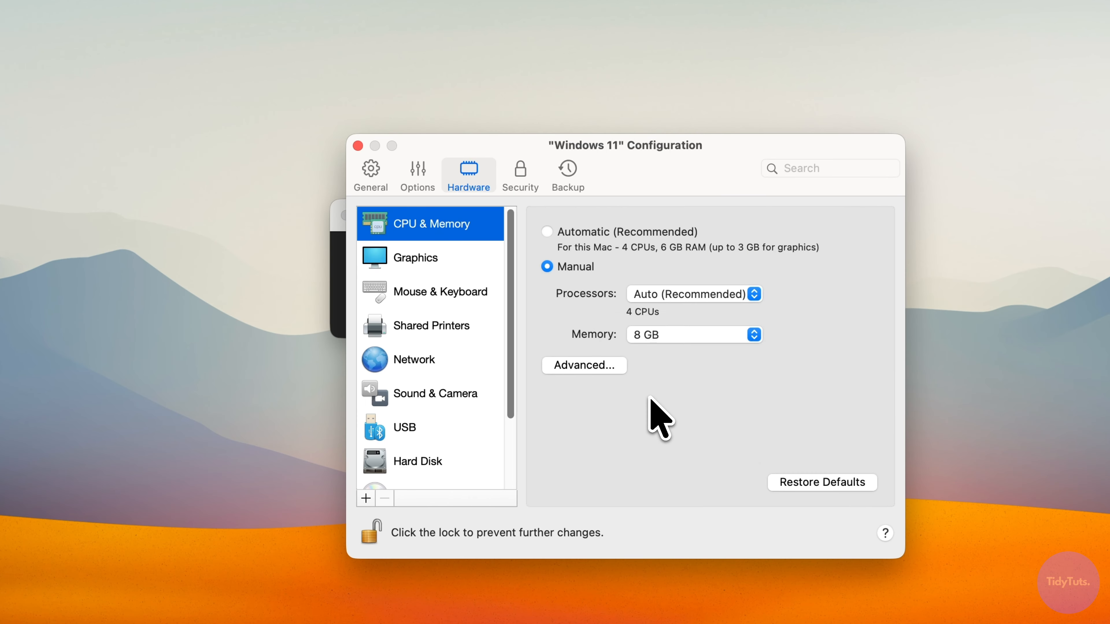
click(662, 297)
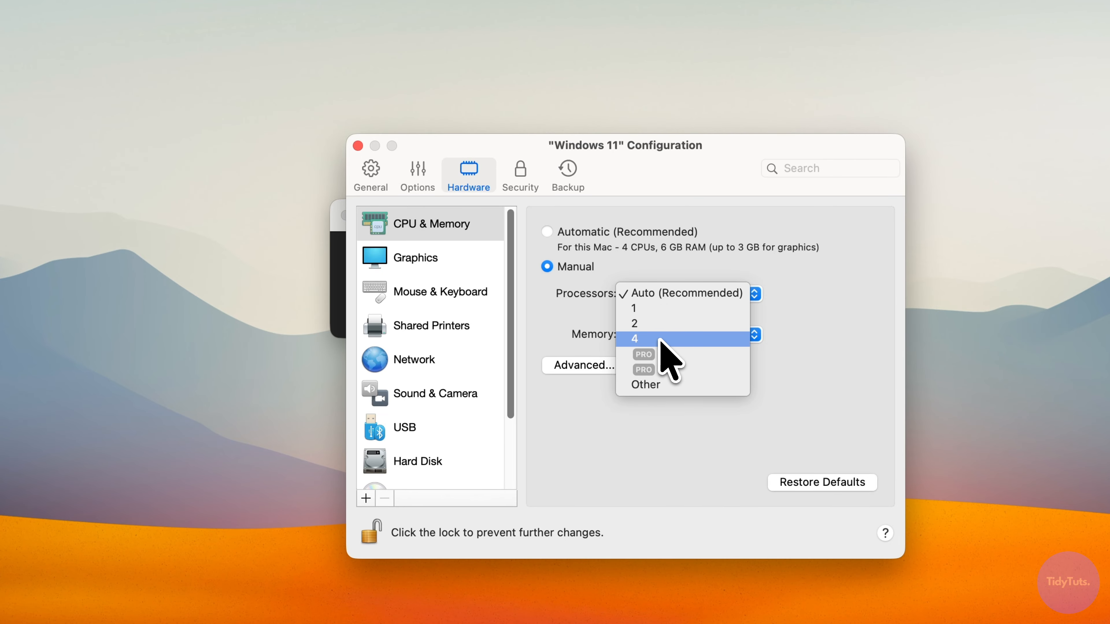
click(657, 293)
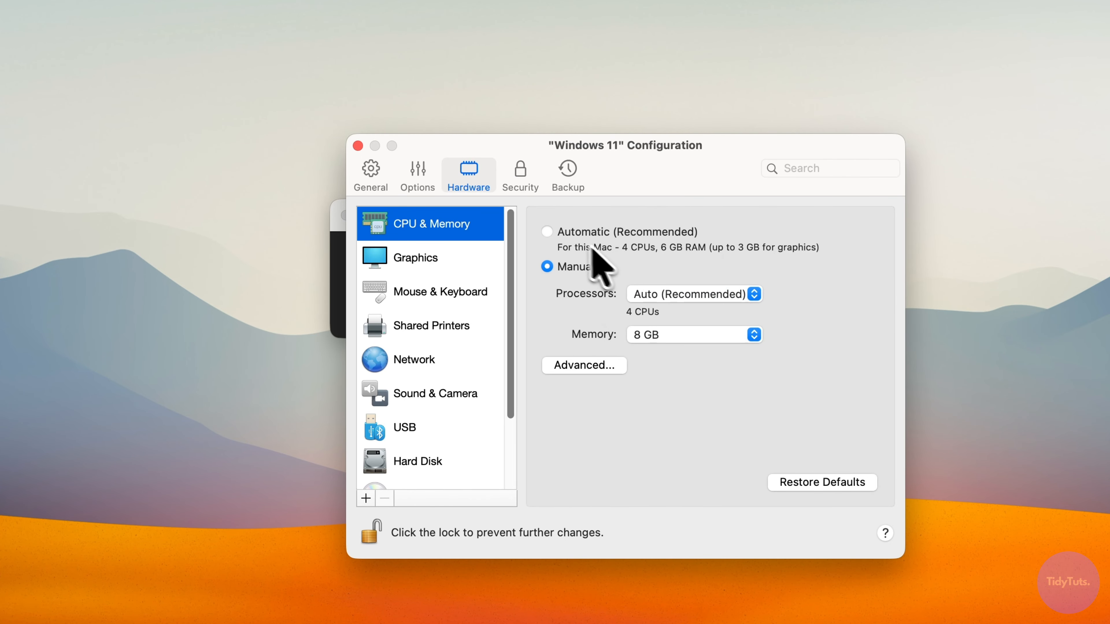
click(546, 232)
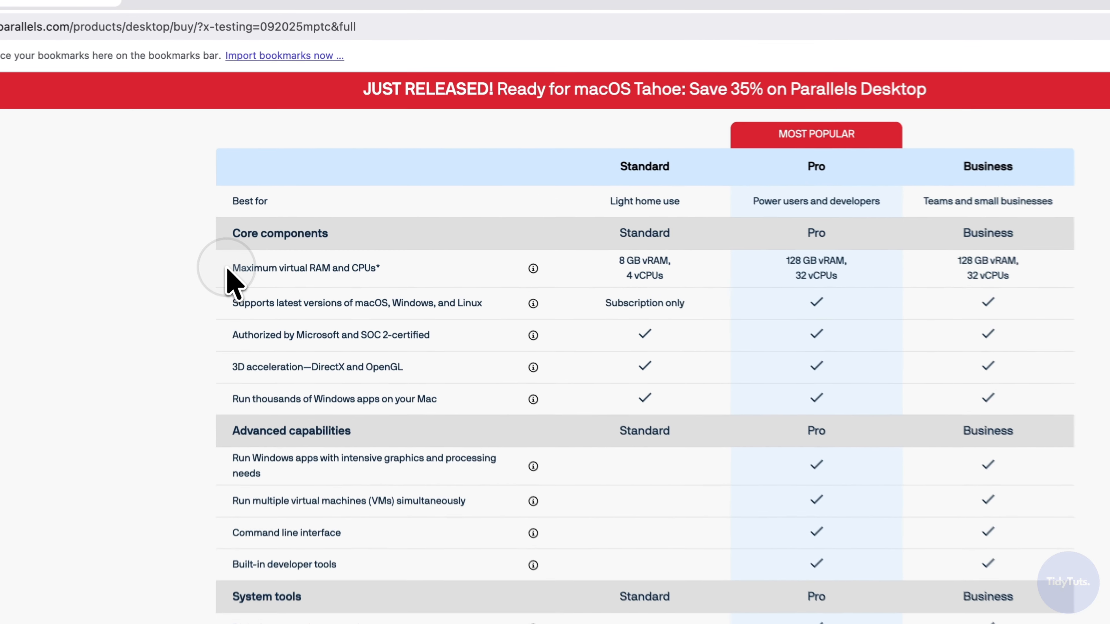
- Compare the Standard, Pro and Business editions on the Parallels Desktop purchase page and look at the Standard Edition's one-time purchase option
drag(263, 221, 321, 221)
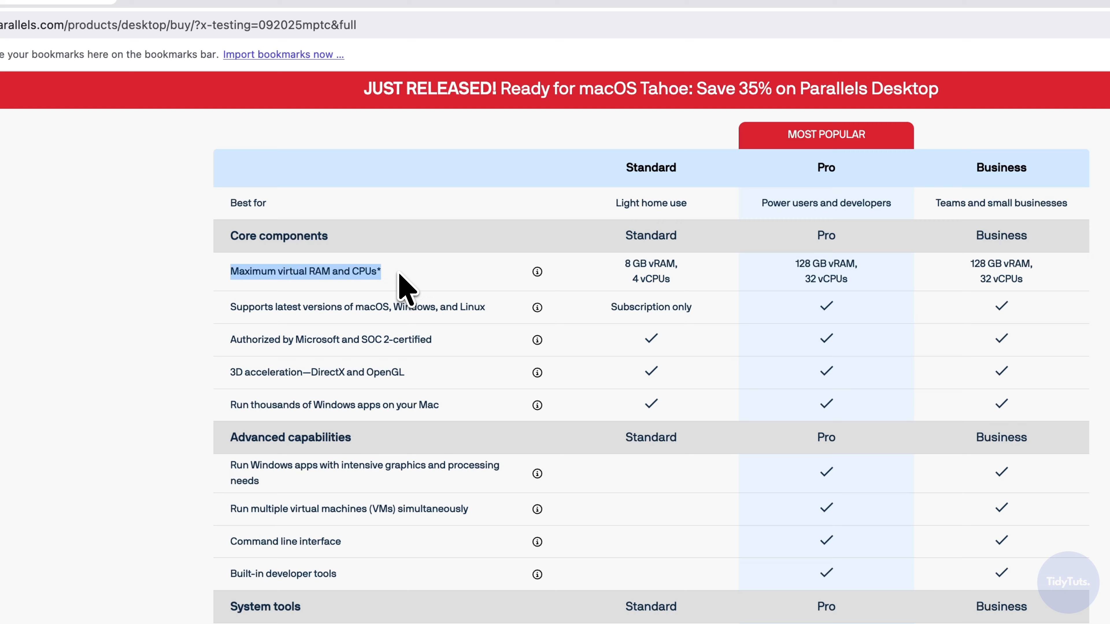
drag(625, 264, 694, 236)
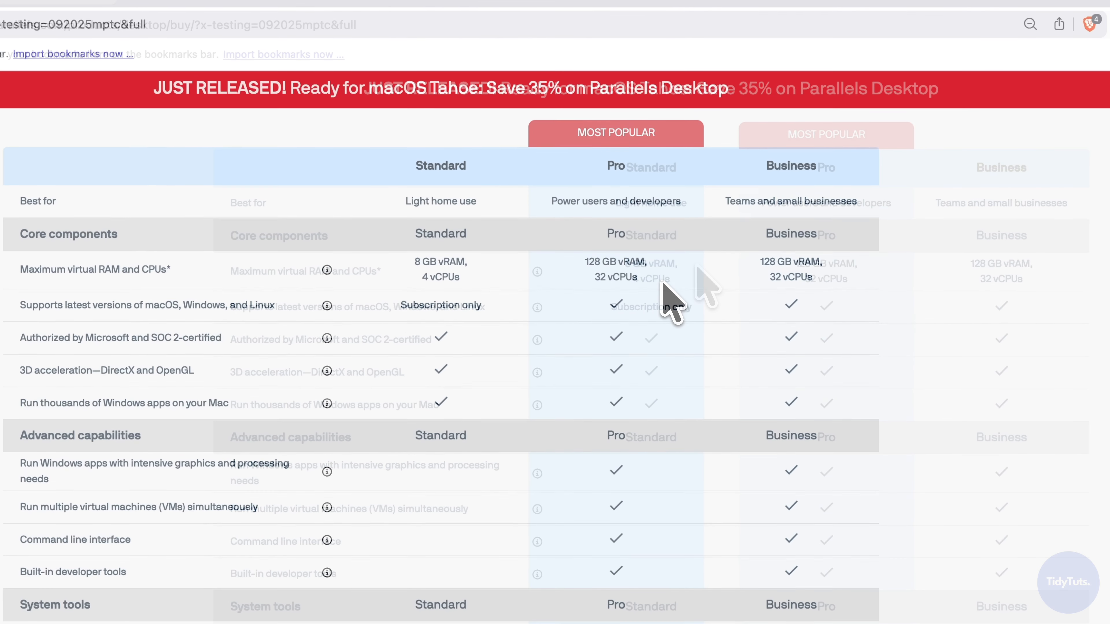
scroll(699, 268, down, 5)
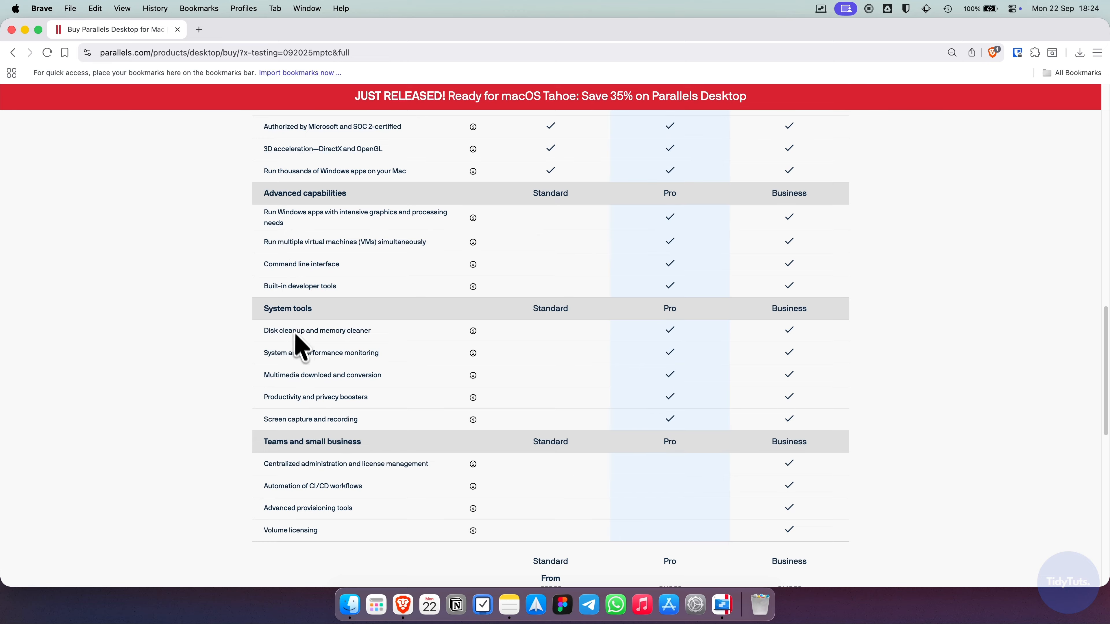
scroll(310, 378, down, 2)
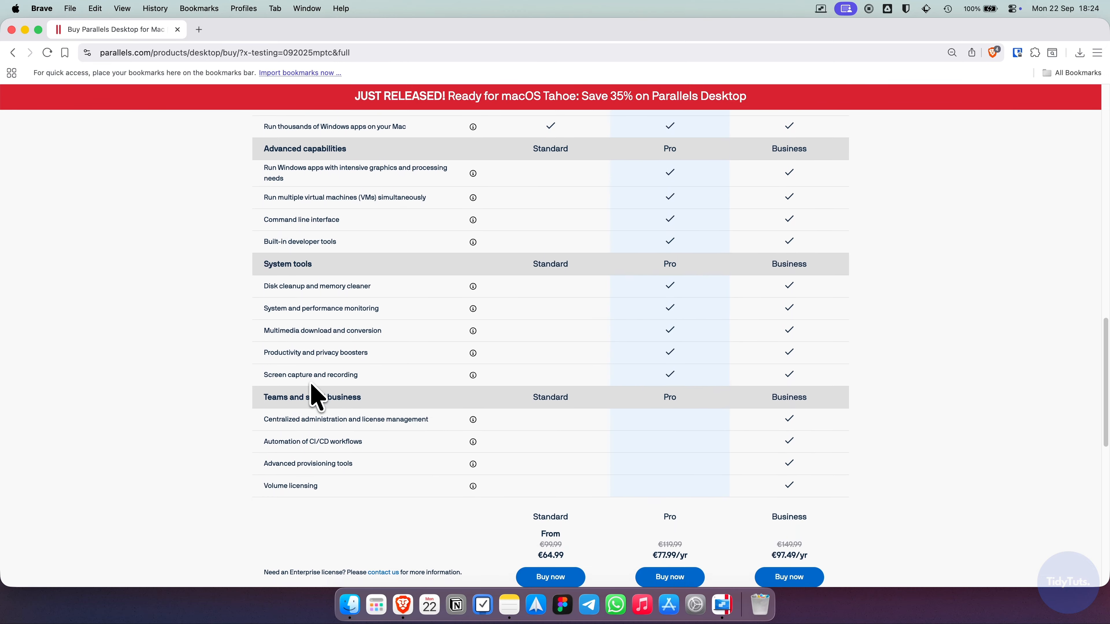
scroll(618, 386, up, 5)
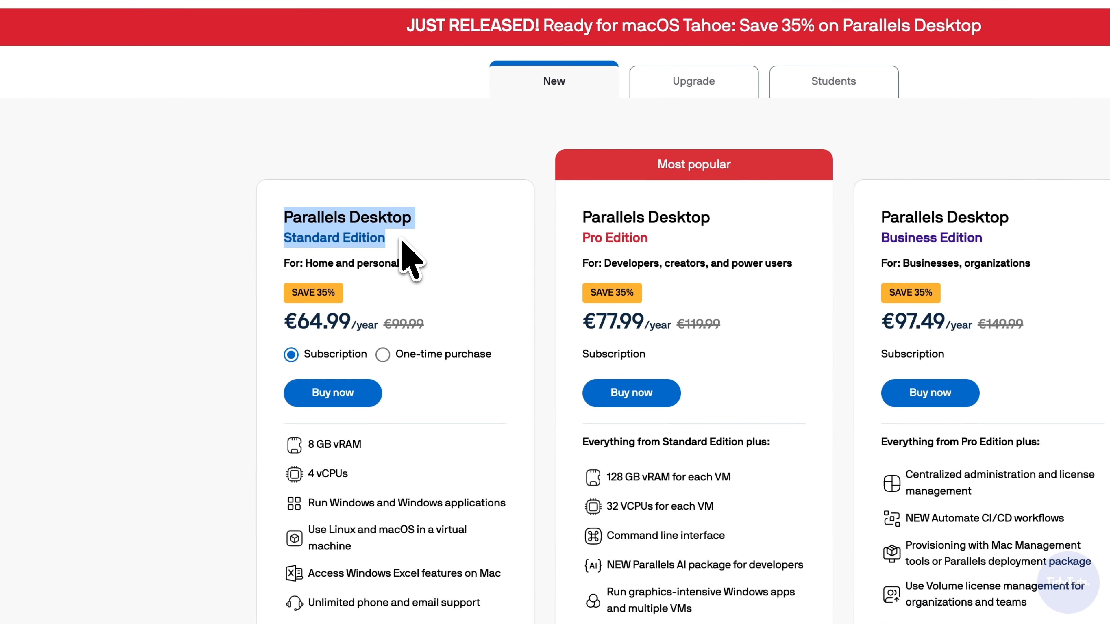
click(459, 261)
click(382, 354)
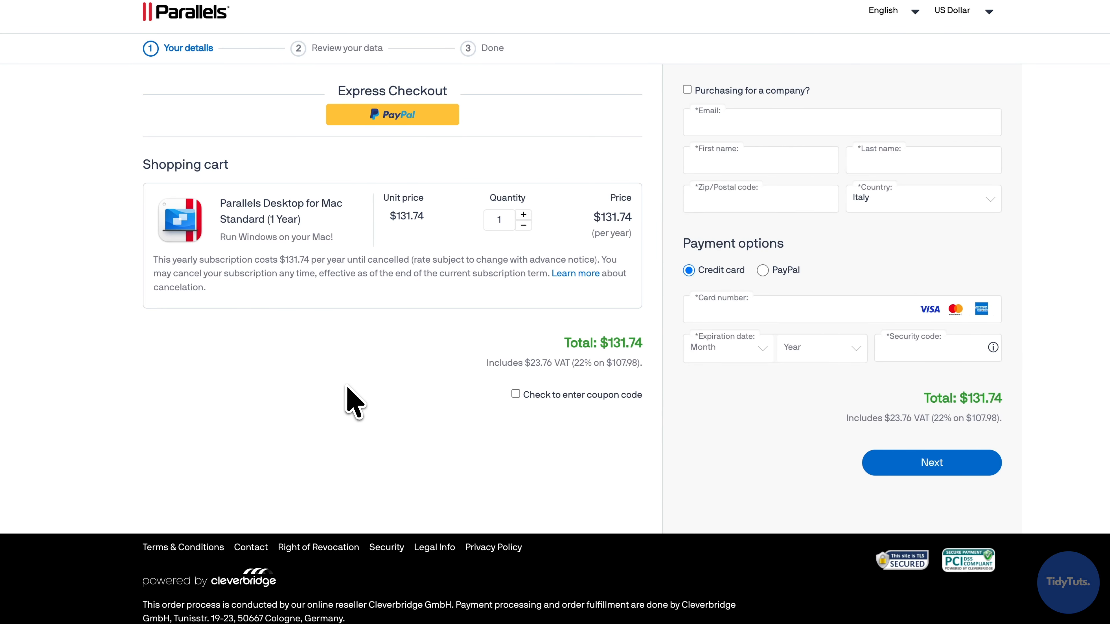
- Paste the coupon code into the Parallels Desktop Standard checkout and apply it
click(516, 394)
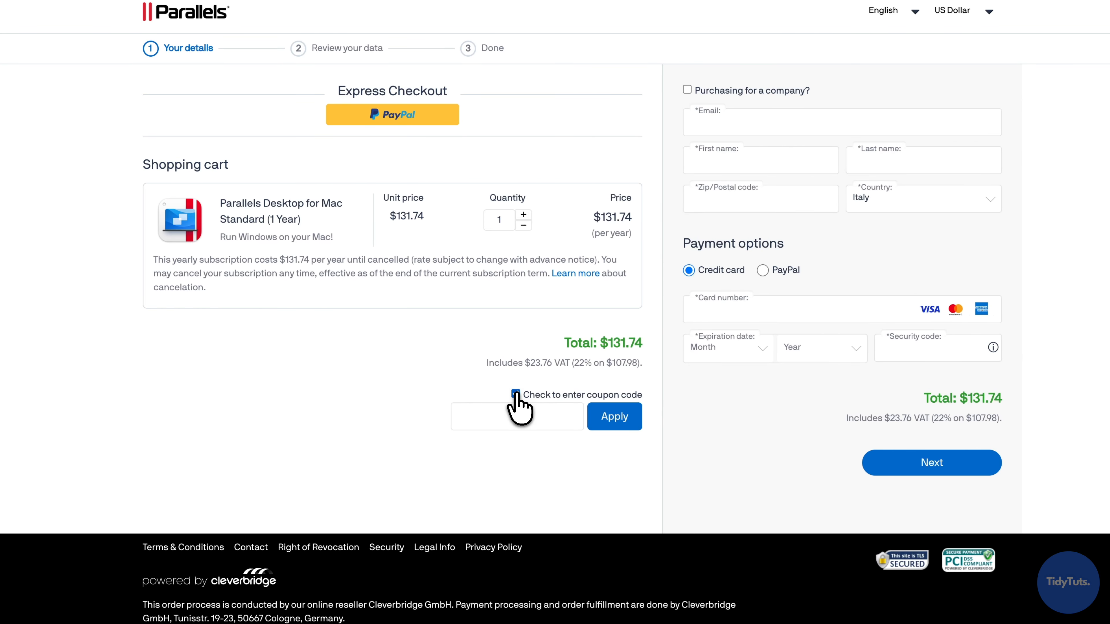
right_click(518, 417)
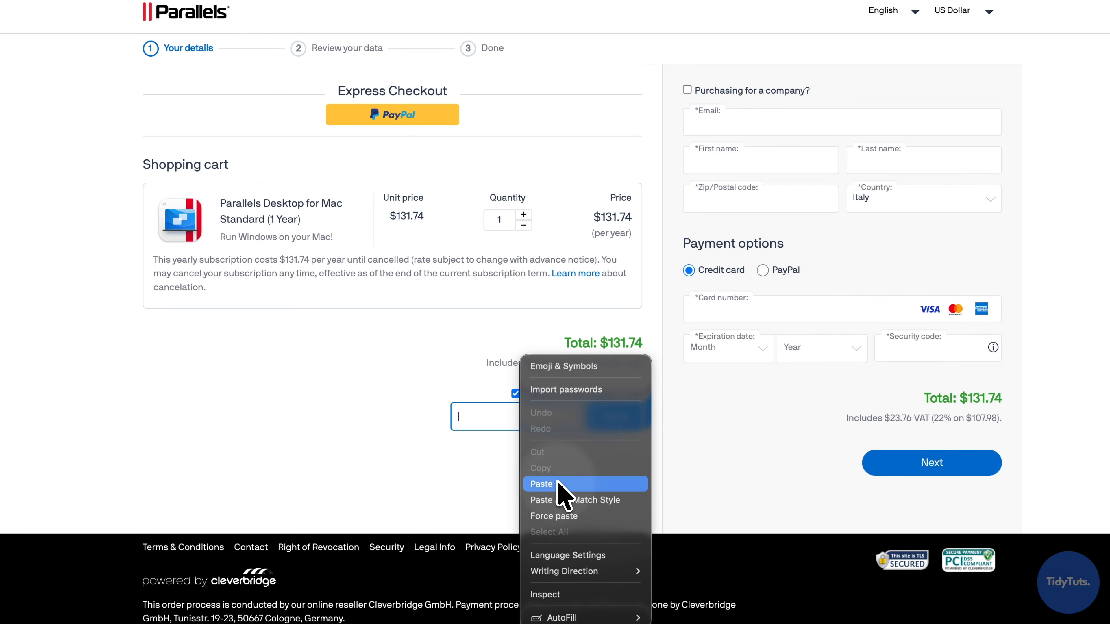
click(559, 485)
click(612, 420)
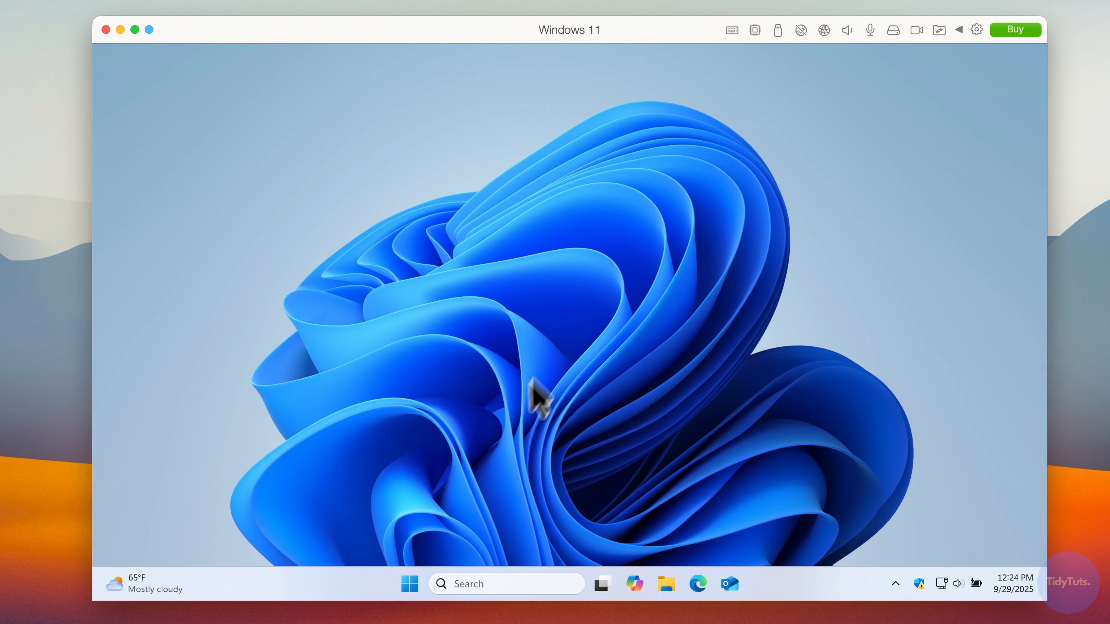
- Open Settings in the Windows 11 virtual machine, maximize it, and review the Personalization options and their activation requirement
right_click(414, 566)
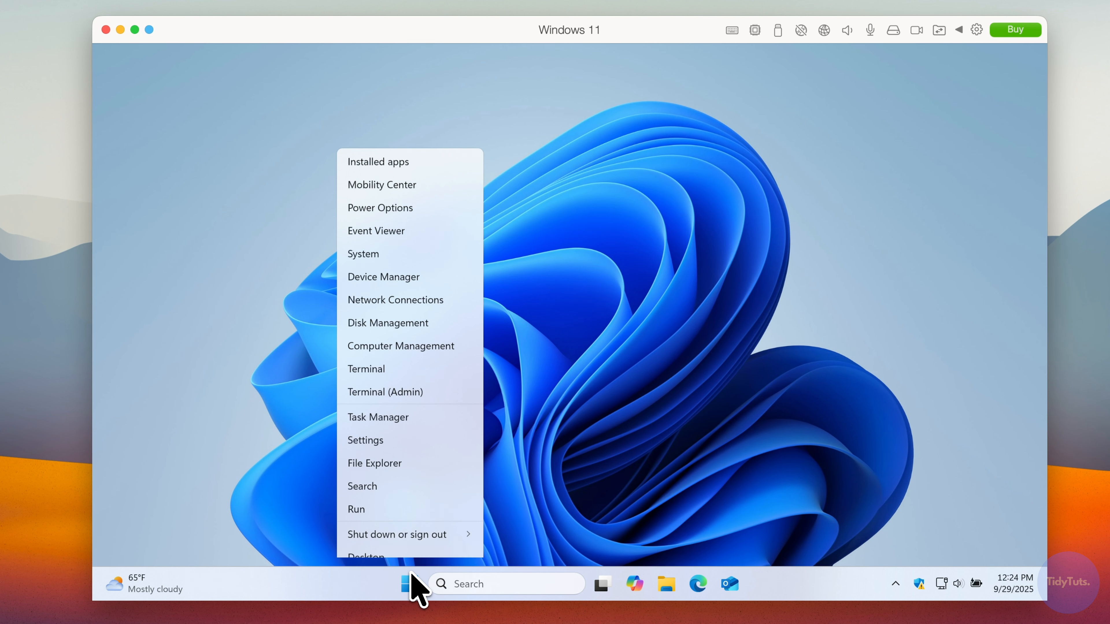
click(409, 430)
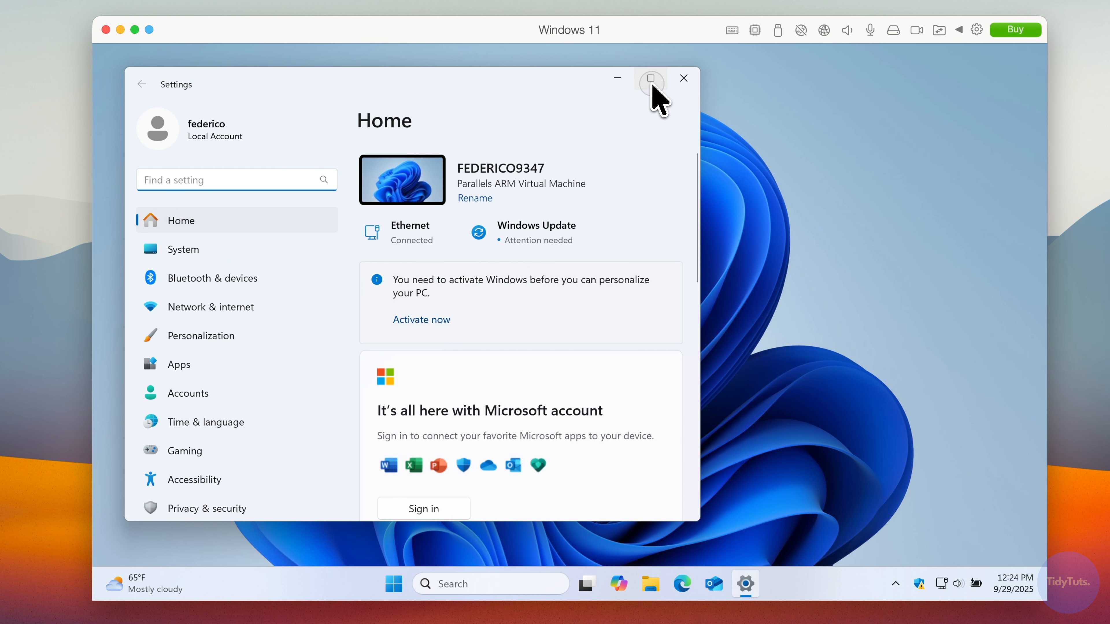
click(651, 80)
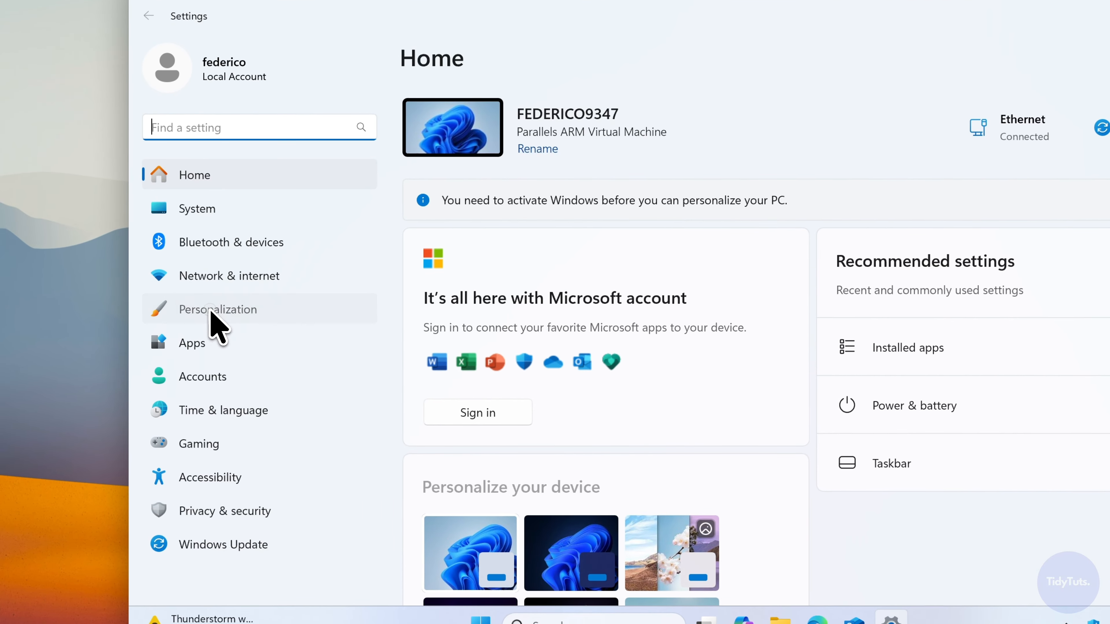
click(164, 313)
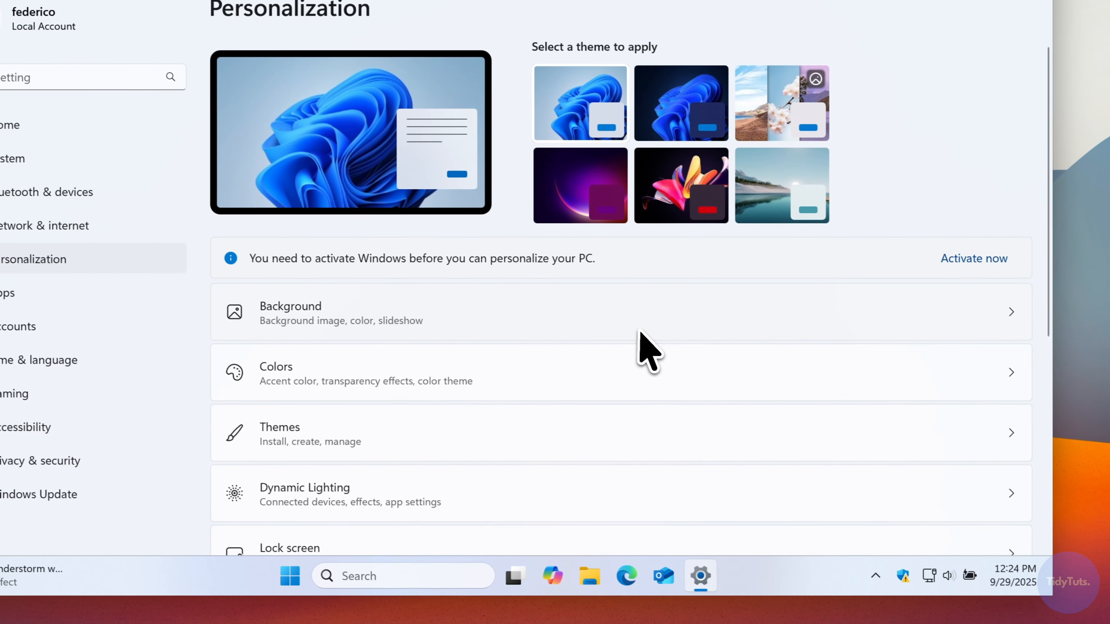
scroll(649, 352, down, 10)
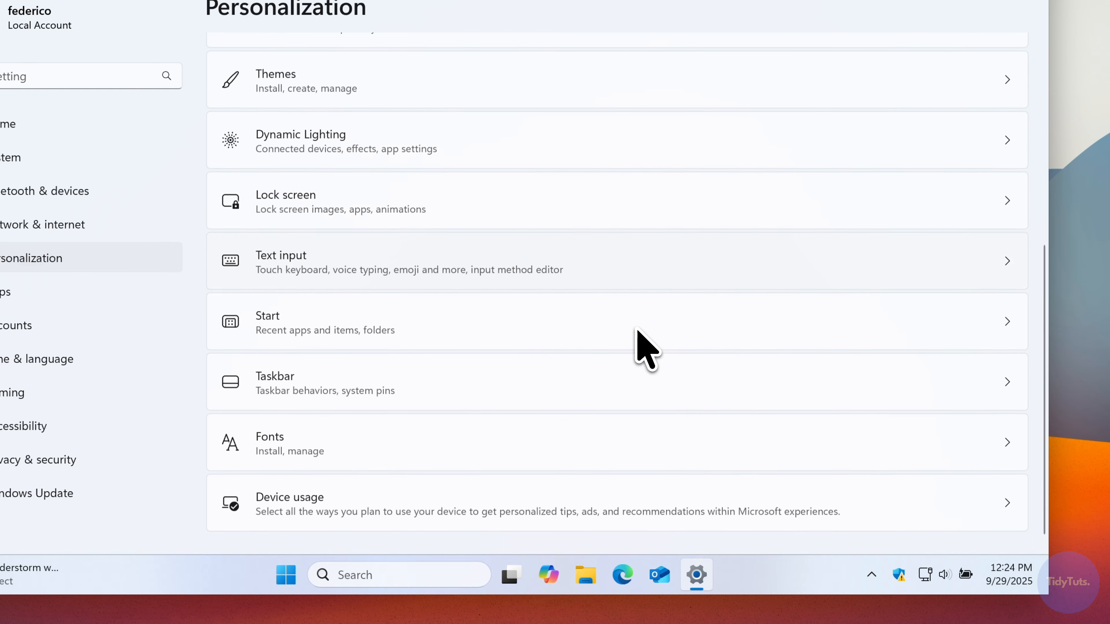
scroll(638, 348, up, 10)
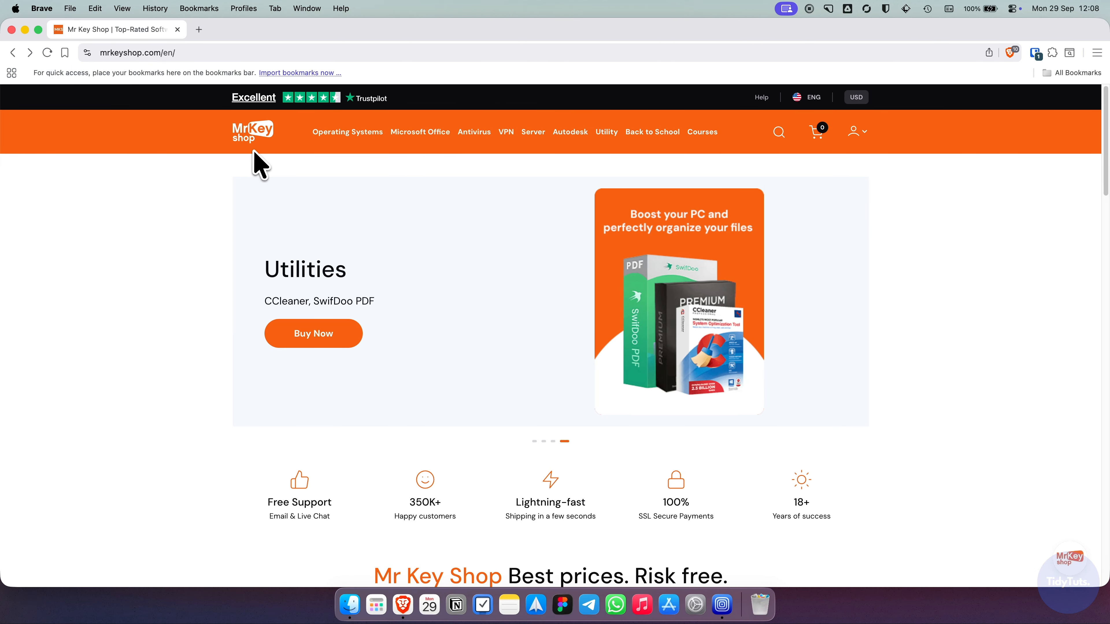
- Browse the operating systems on Mr Key Shop and examine the Windows 11 Home 64 bit license page
click(348, 133)
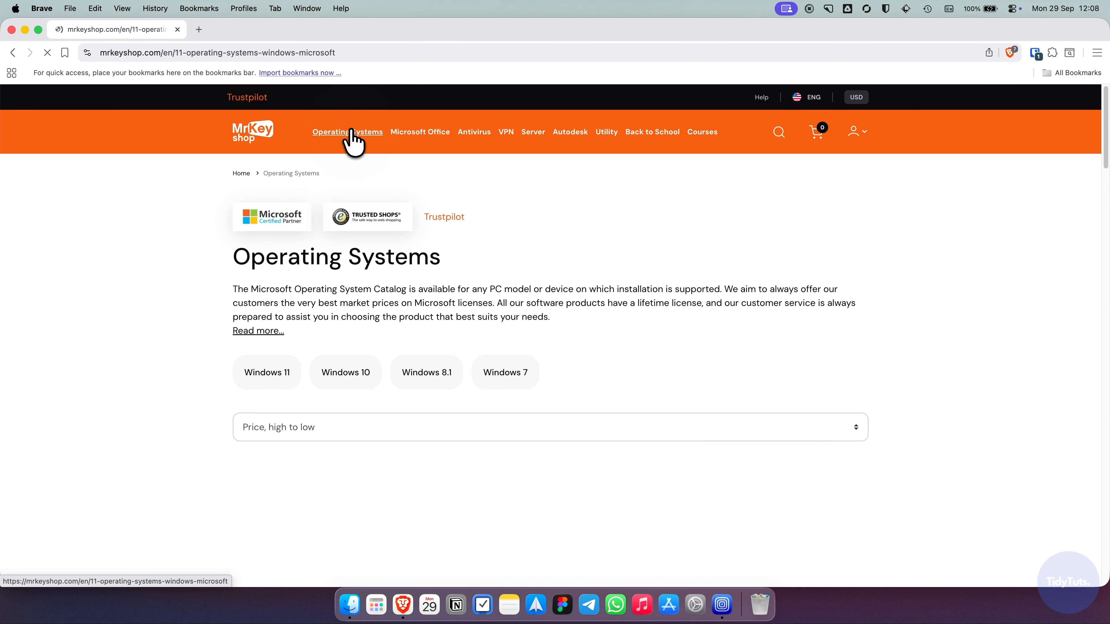
scroll(176, 311, down, 7)
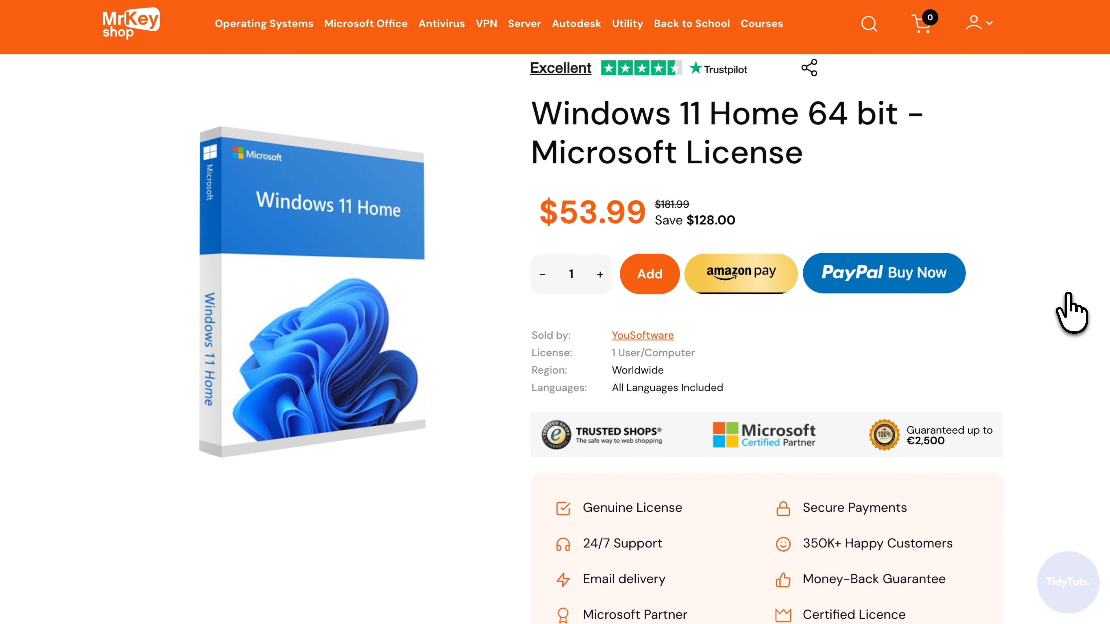
scroll(1070, 313, down, 2)
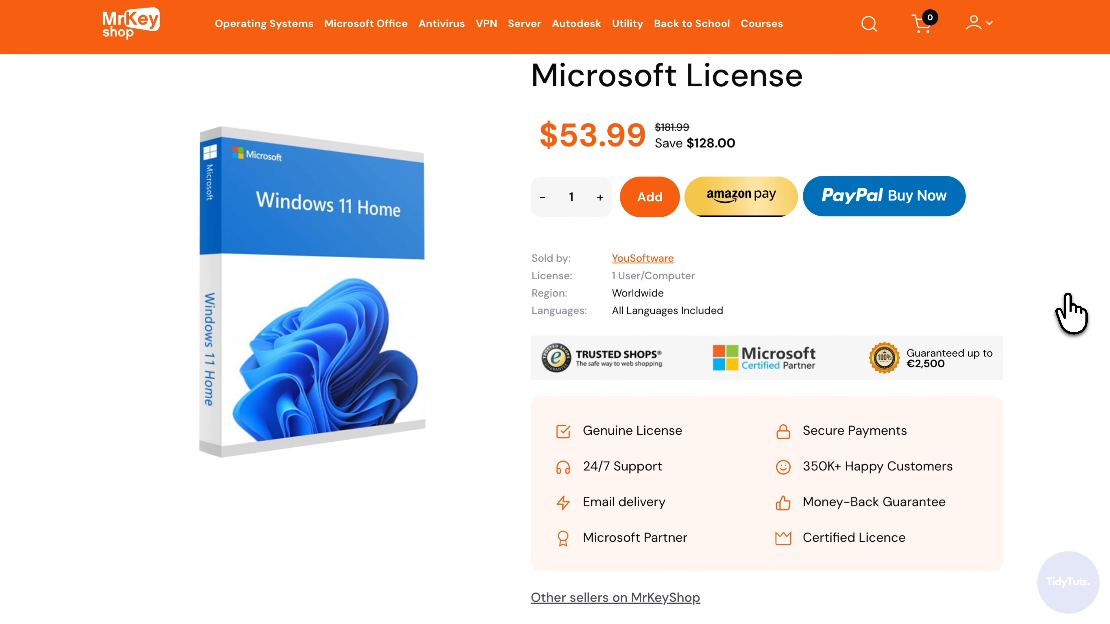
scroll(1068, 302, down, 3)
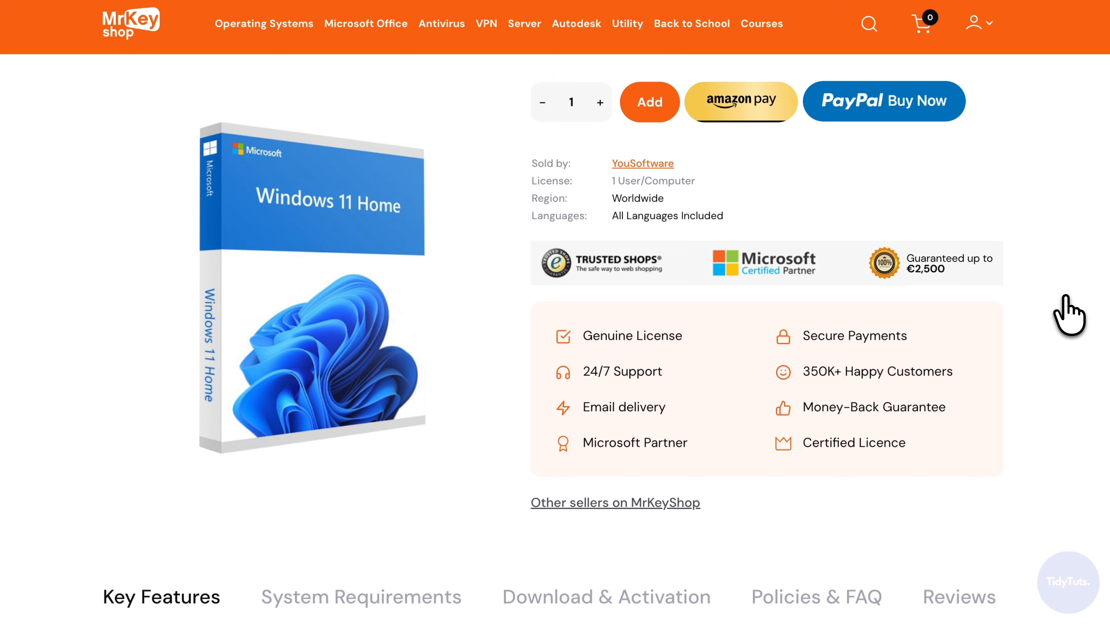
scroll(1066, 299, down, 3)
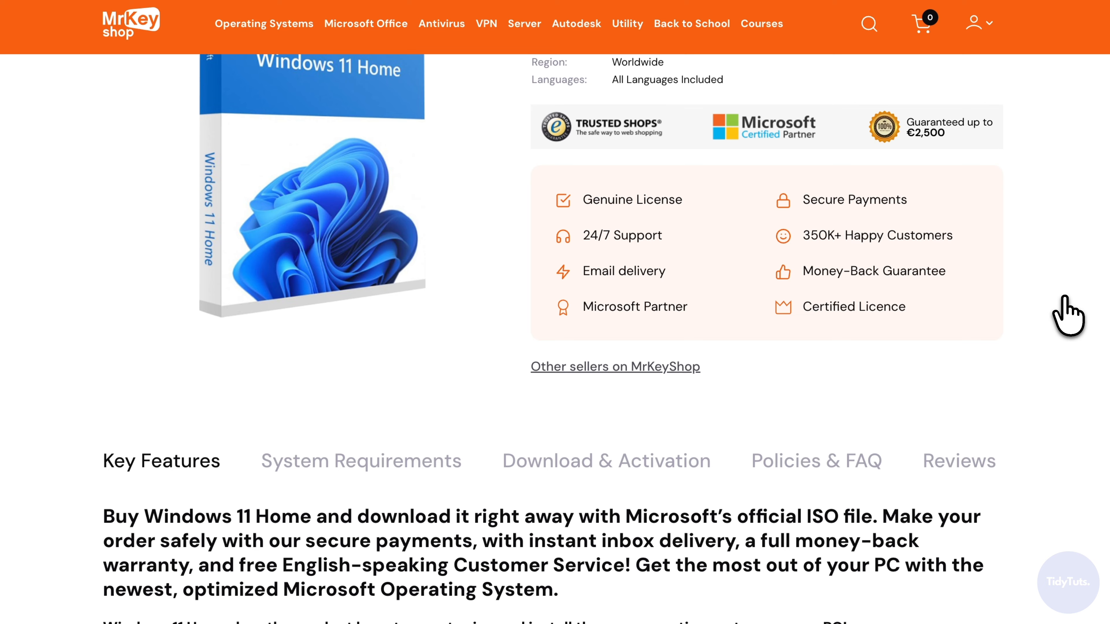
scroll(1066, 315, down, 3)
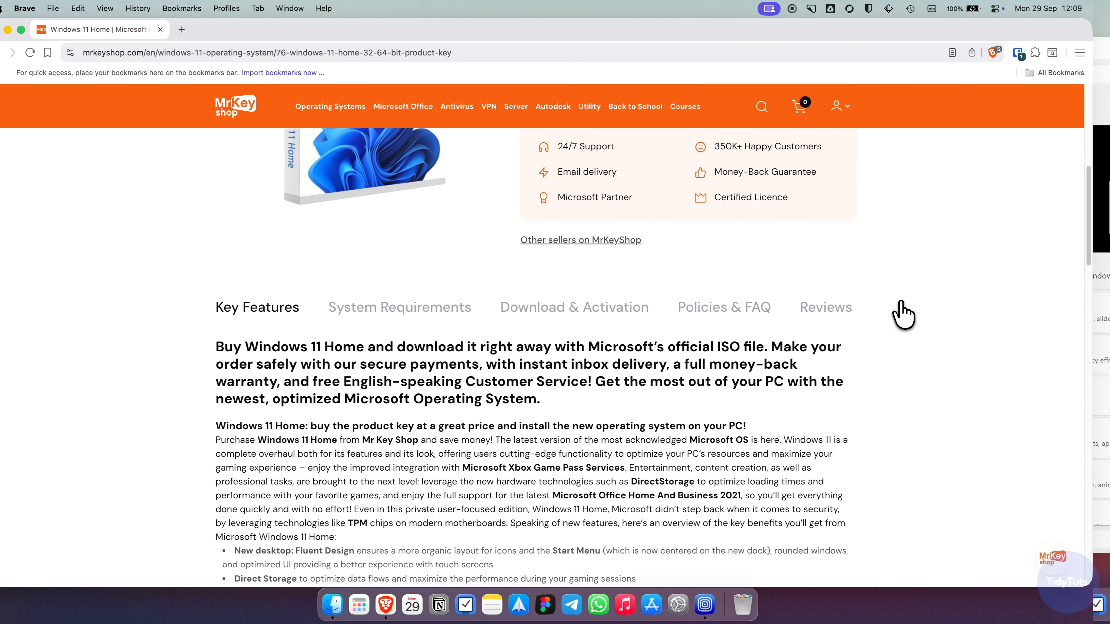